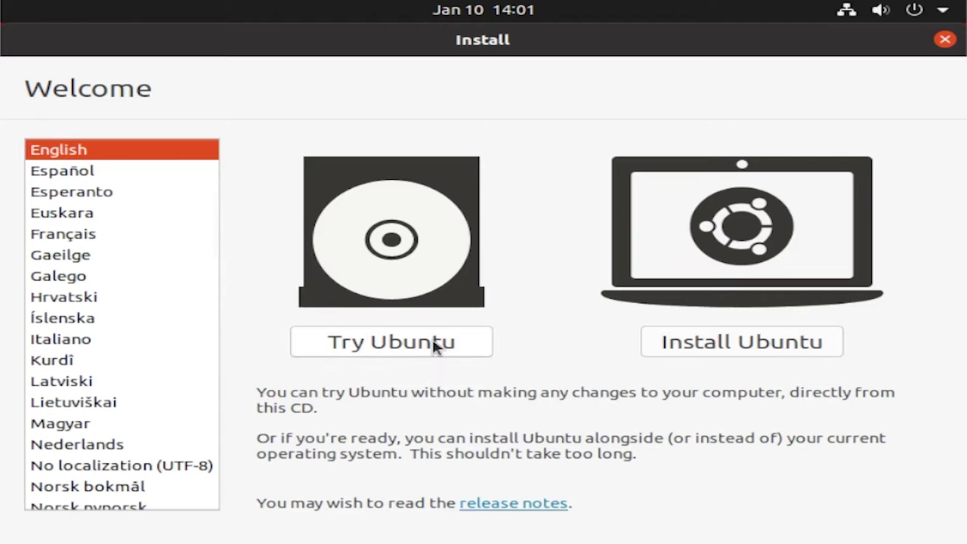
# - Start the Ubuntu installation in English and accept the English (US) keyboard layout
pyautogui.click(701, 339)
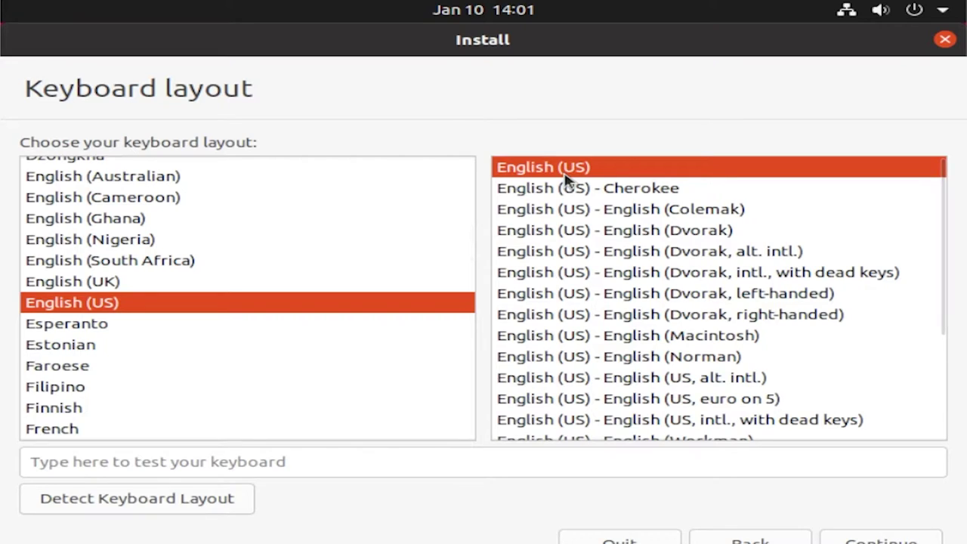
pyautogui.click(849, 540)
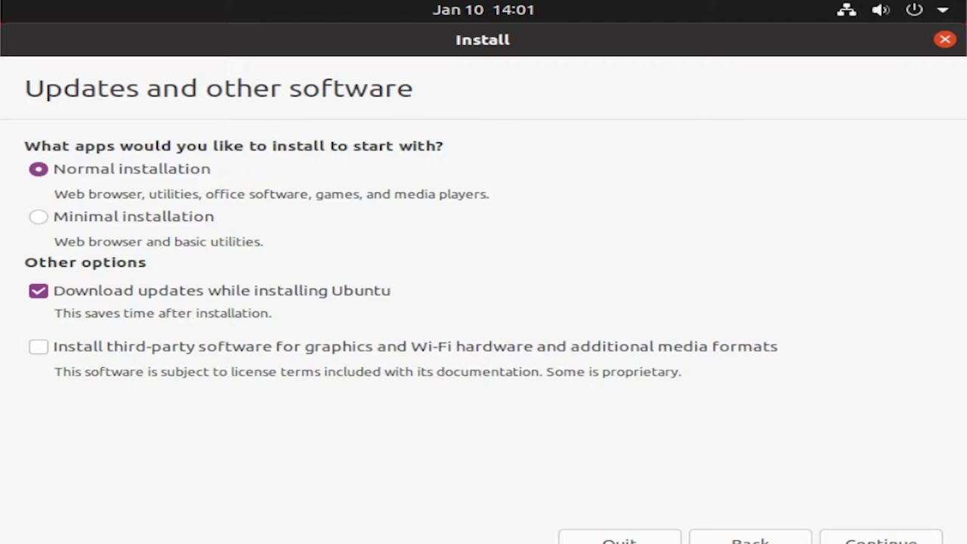
pyautogui.click(541, 9)
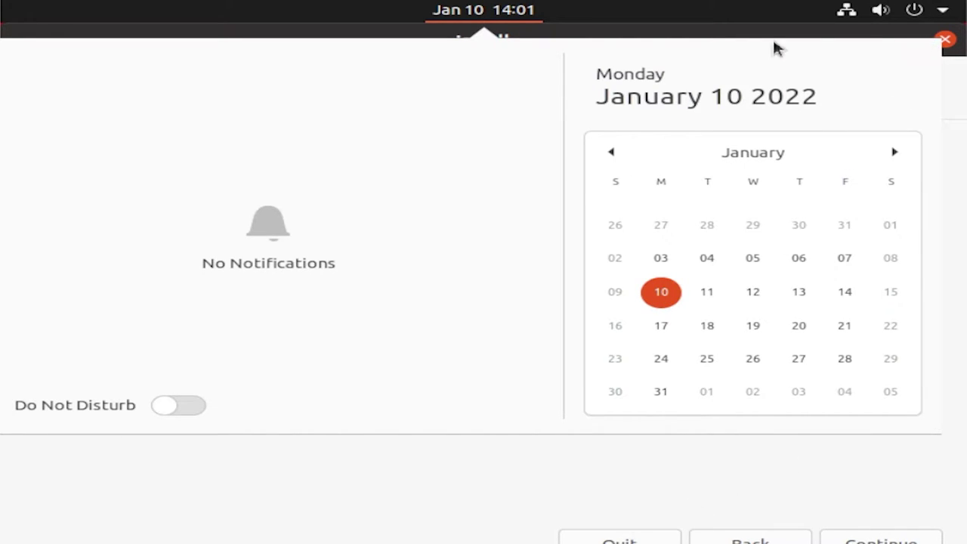
pyautogui.click(474, 15)
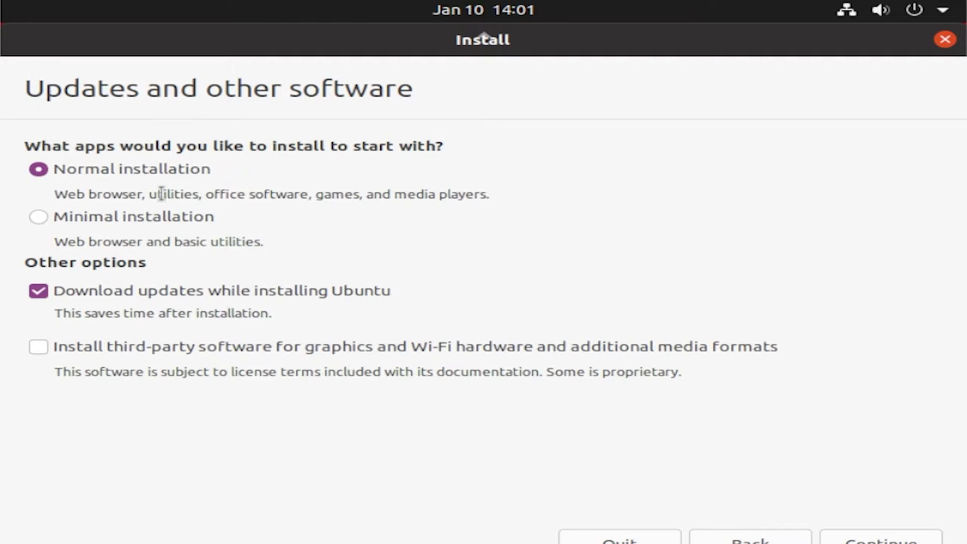
pyautogui.click(734, 538)
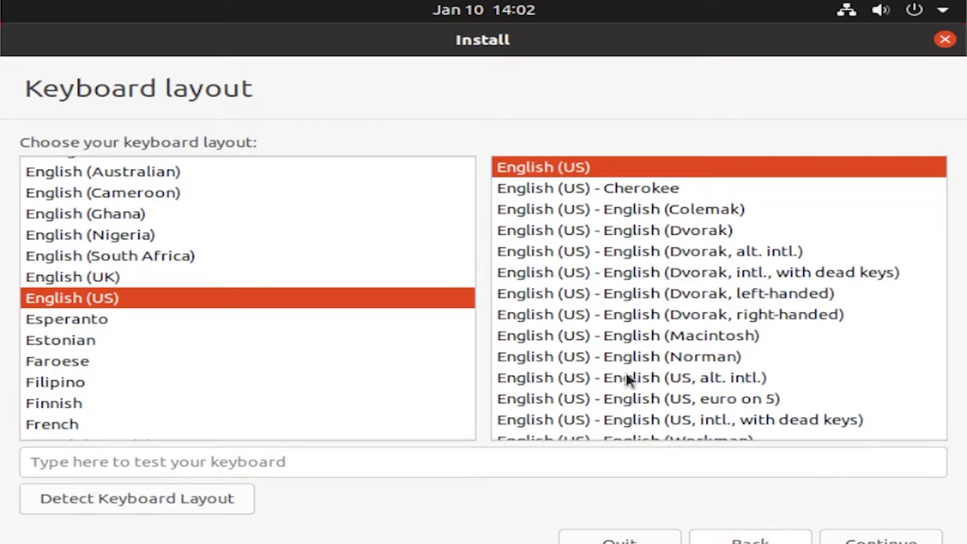
pyautogui.click(864, 541)
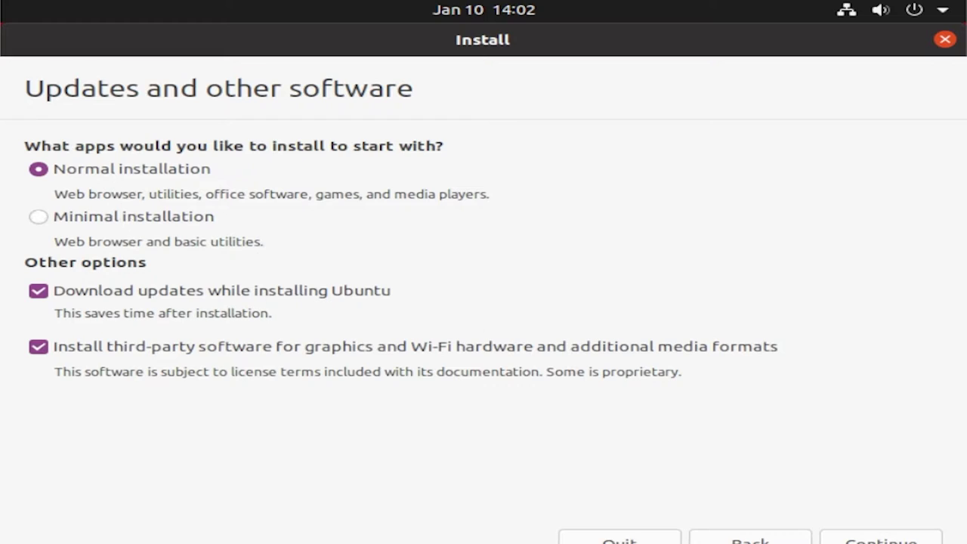
# - Continue with a normal installation including updates and third-party software, and keep the advanced features set to None
pyautogui.click(884, 539)
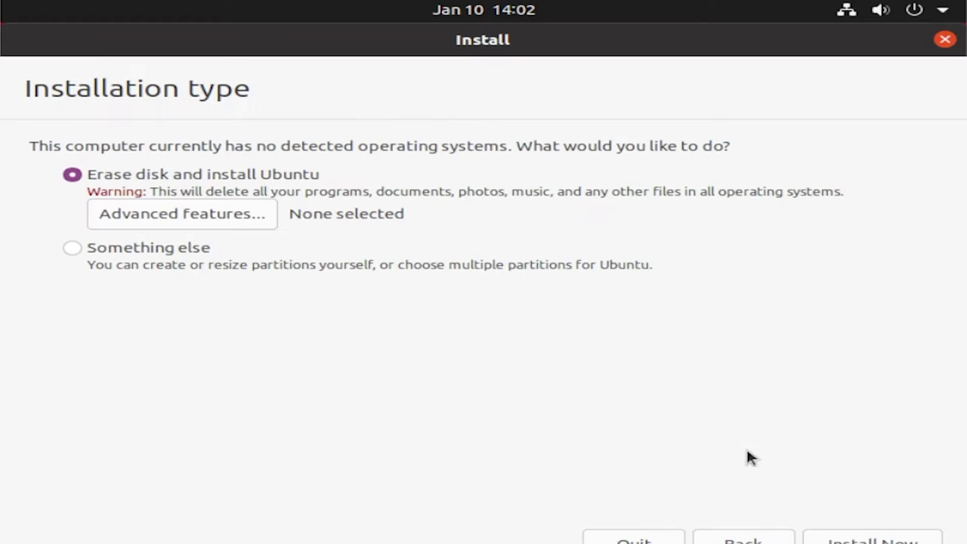
pyautogui.click(212, 220)
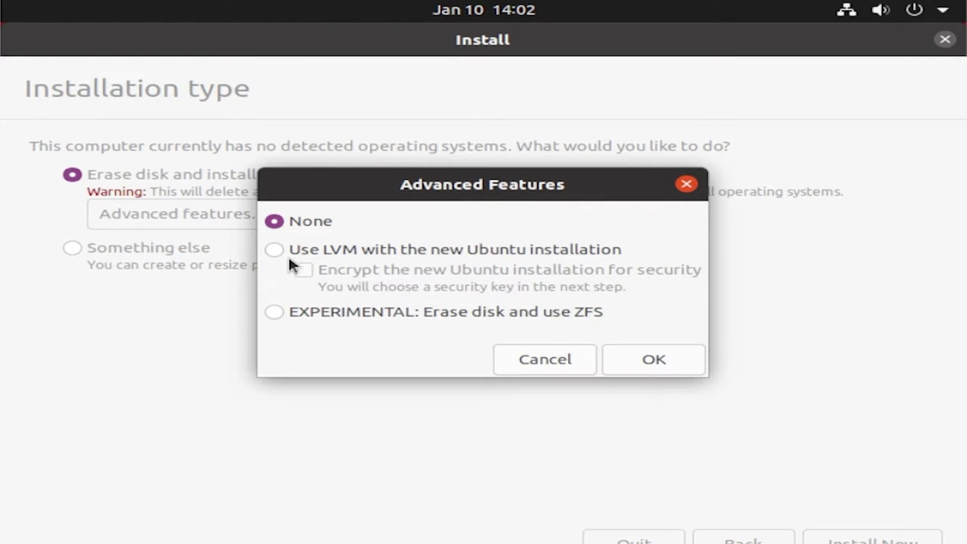
pyautogui.click(639, 364)
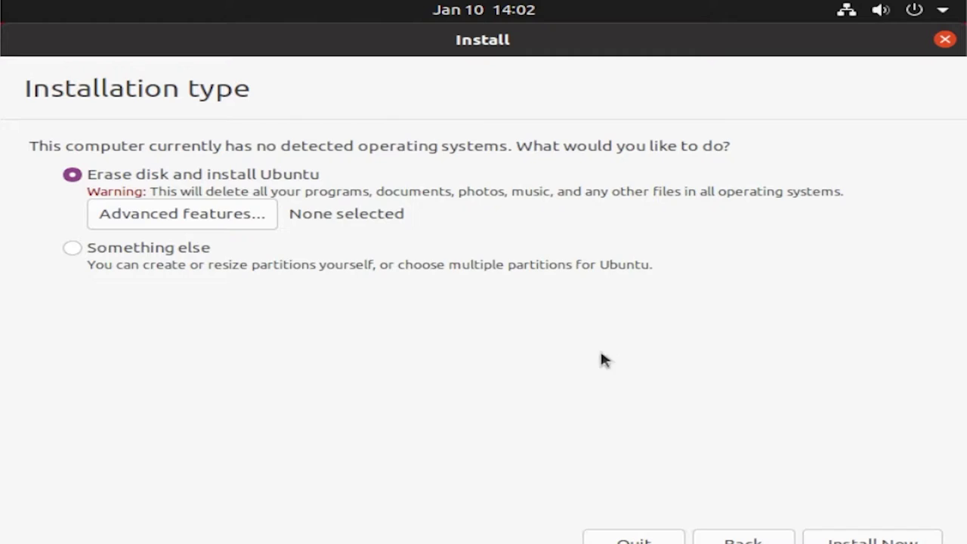
# - Choose Something else as the installation type and create a new empty partition table on /dev/sda
pyautogui.click(71, 247)
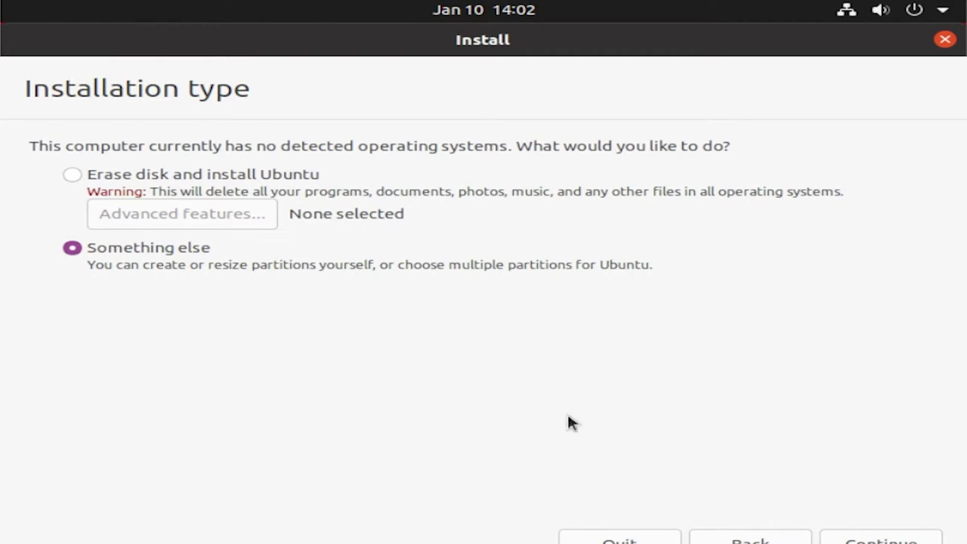
pyautogui.click(871, 538)
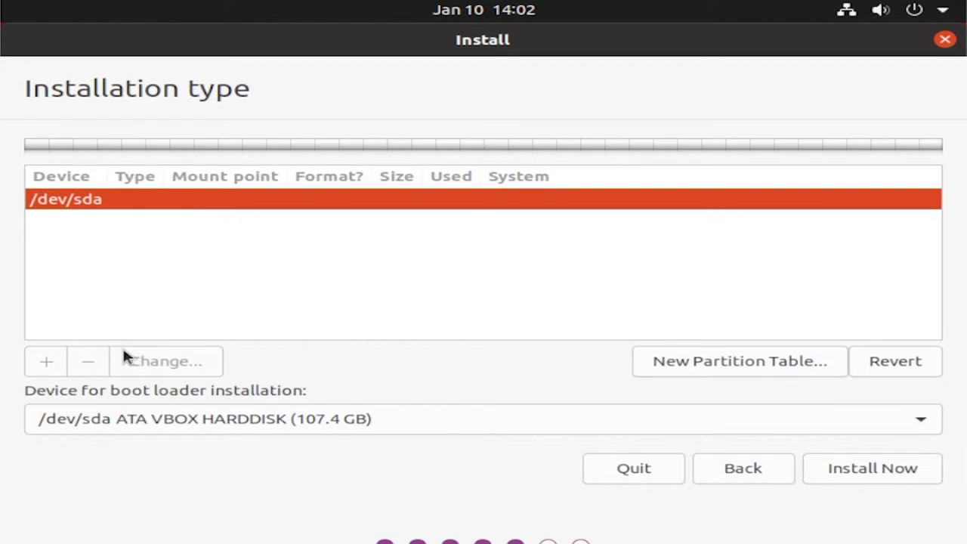
pyautogui.click(703, 367)
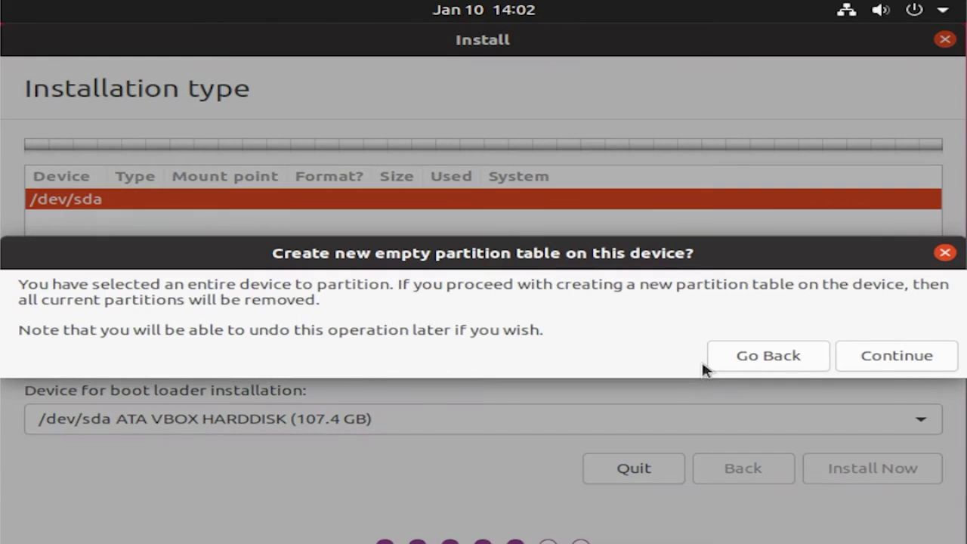
pyautogui.click(878, 353)
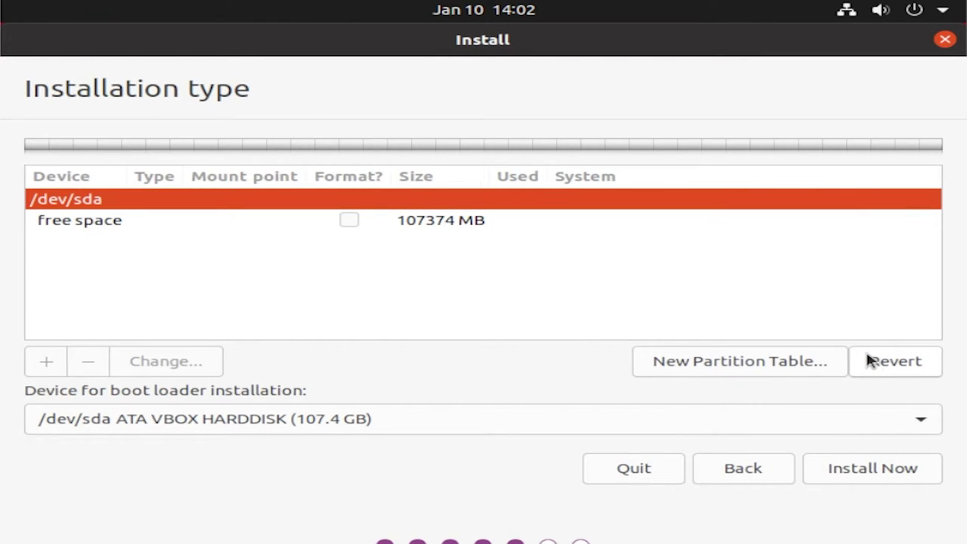
# - Start a new primary partition in the free space as Ext4 journaling file system with mount point /
pyautogui.click(106, 223)
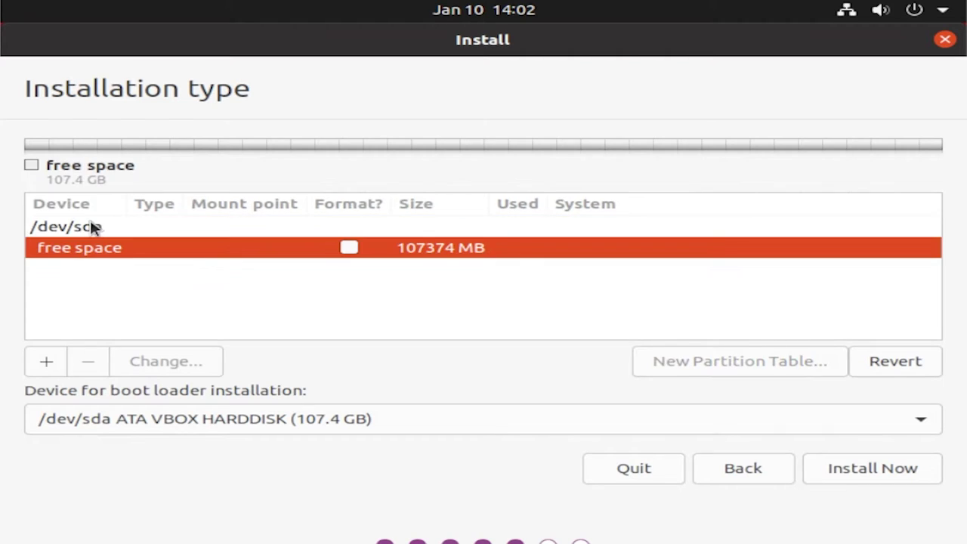
pyautogui.click(43, 364)
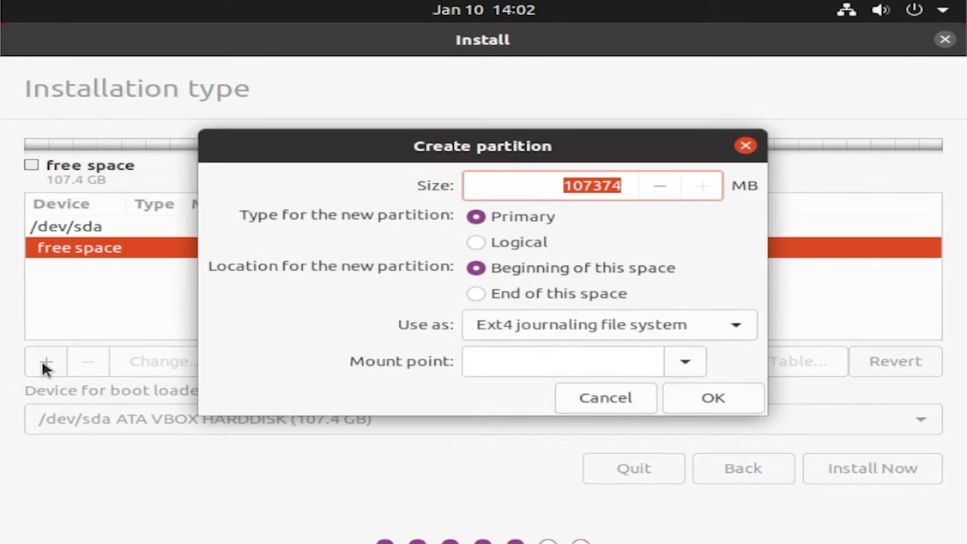
pyautogui.click(548, 327)
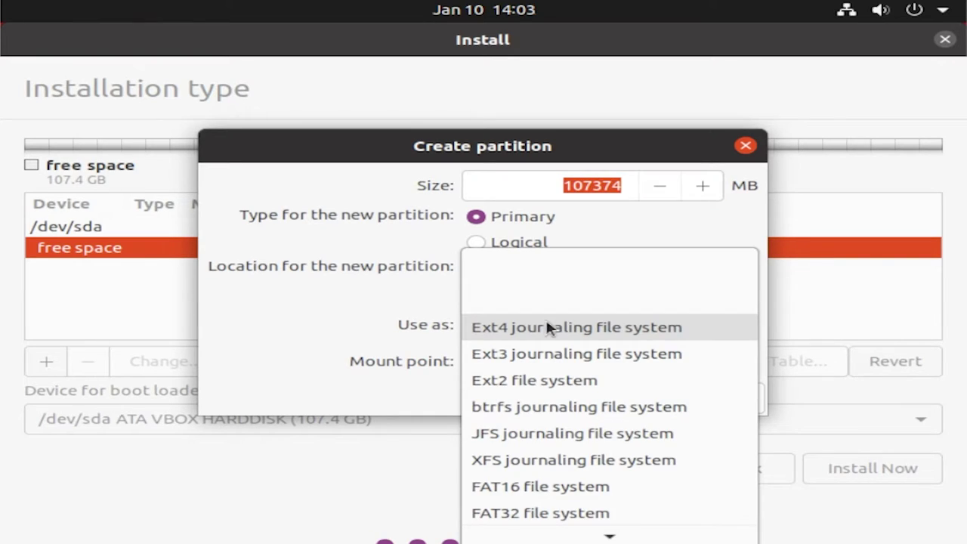
pyautogui.click(549, 328)
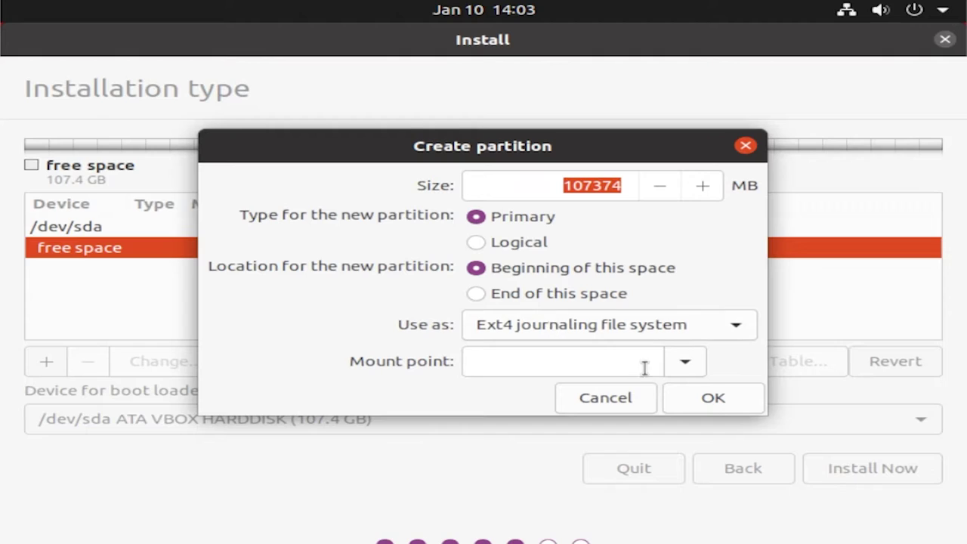
pyautogui.click(686, 365)
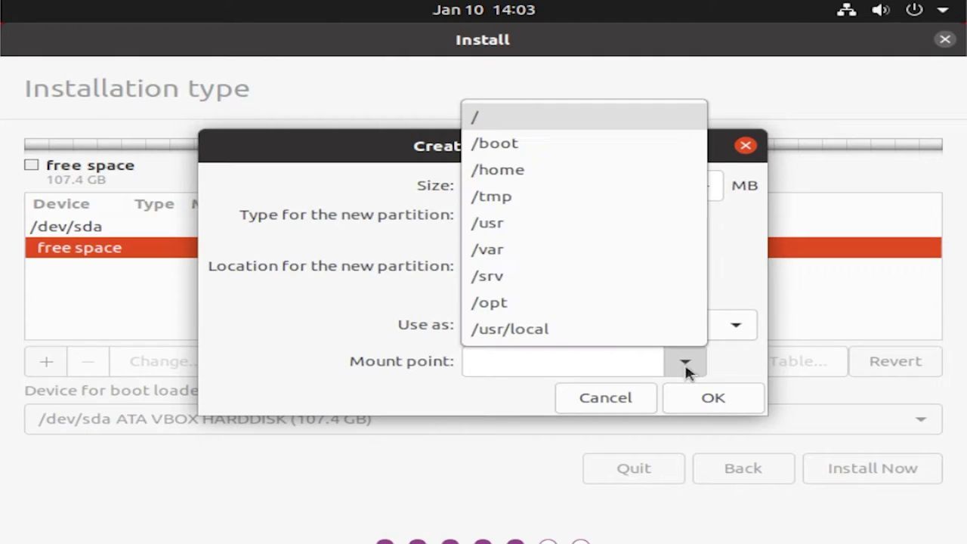
pyautogui.click(479, 115)
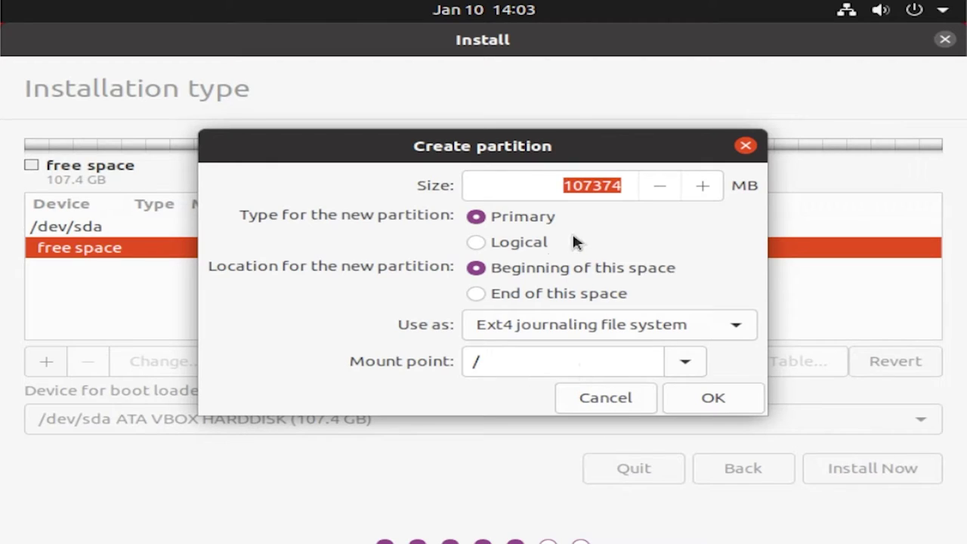
# - Set the root partition's size to 87375 MB and create it
pyautogui.click(555, 188)
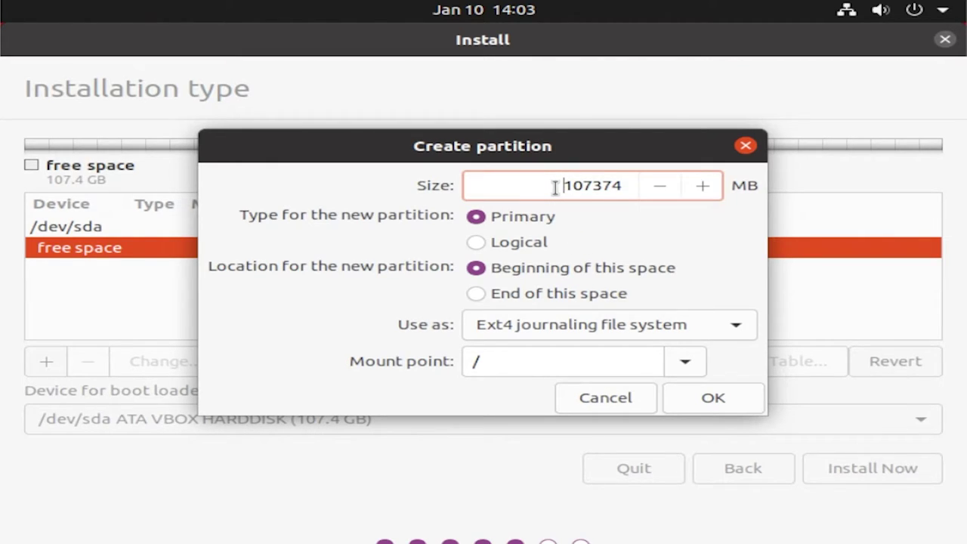
pyautogui.press('Delete')
pyautogui.press('Delete')
pyautogui.press('Up')
pyautogui.write('8')
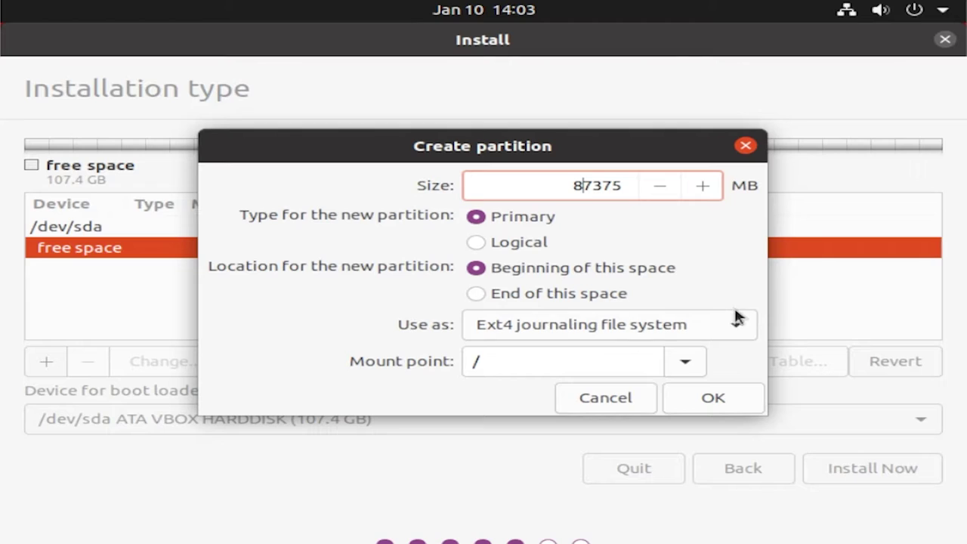
pyautogui.click(695, 399)
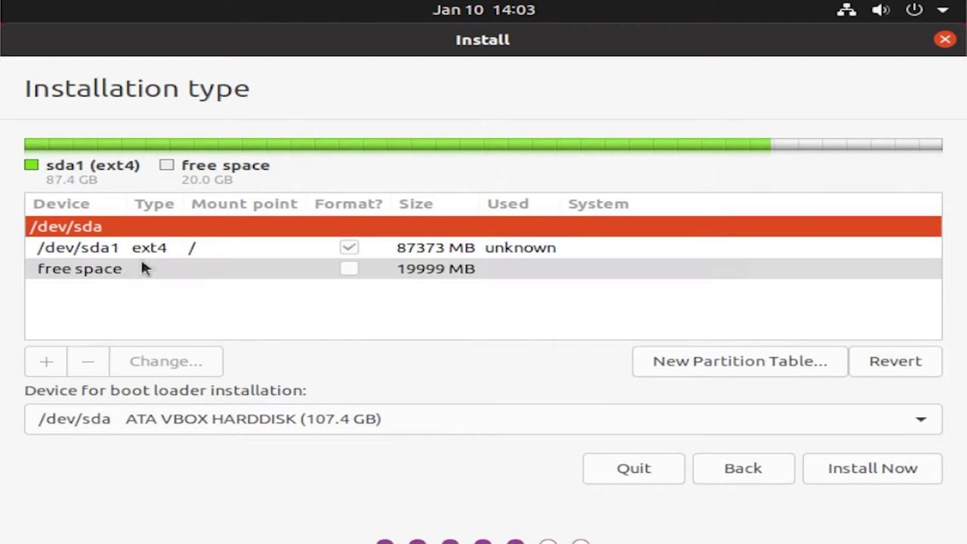
# - Start a new logical partition in the remaining free space and set its use to swap area
pyautogui.click(108, 270)
pyautogui.click(34, 361)
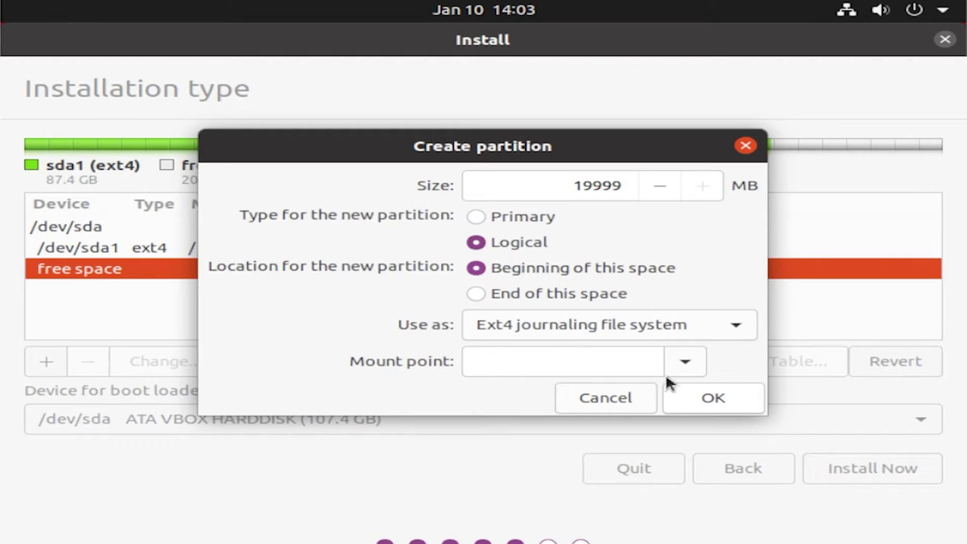
pyautogui.click(684, 363)
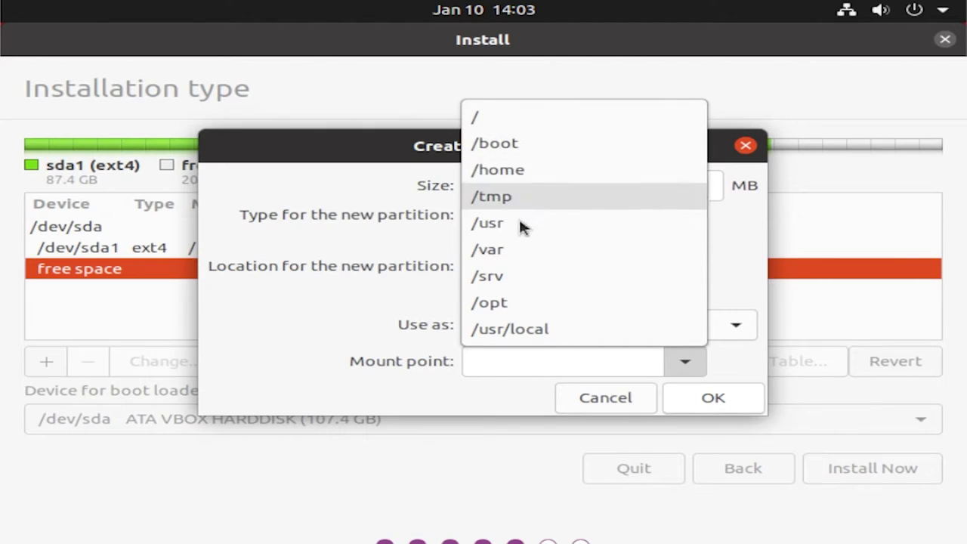
pyautogui.click(423, 408)
pyautogui.click(680, 326)
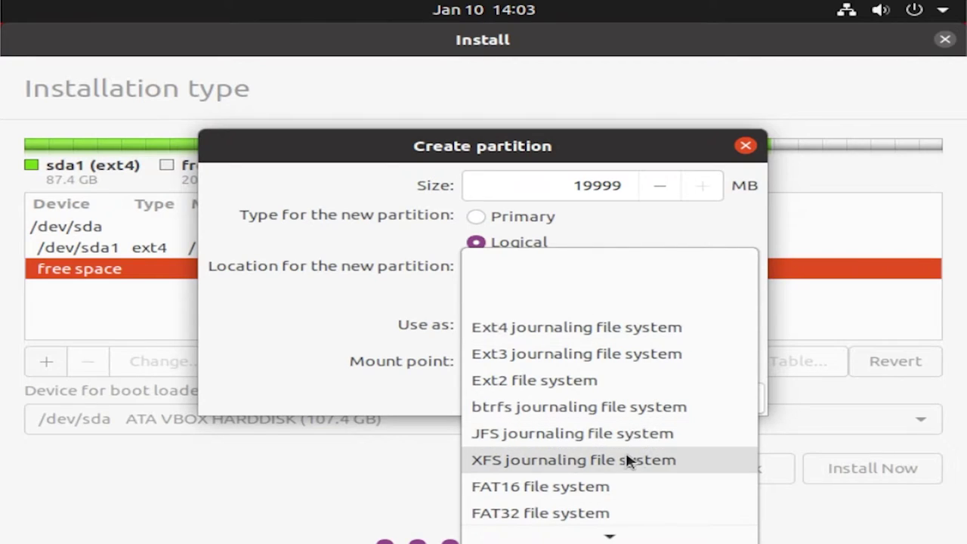
pyautogui.moveTo(612, 531)
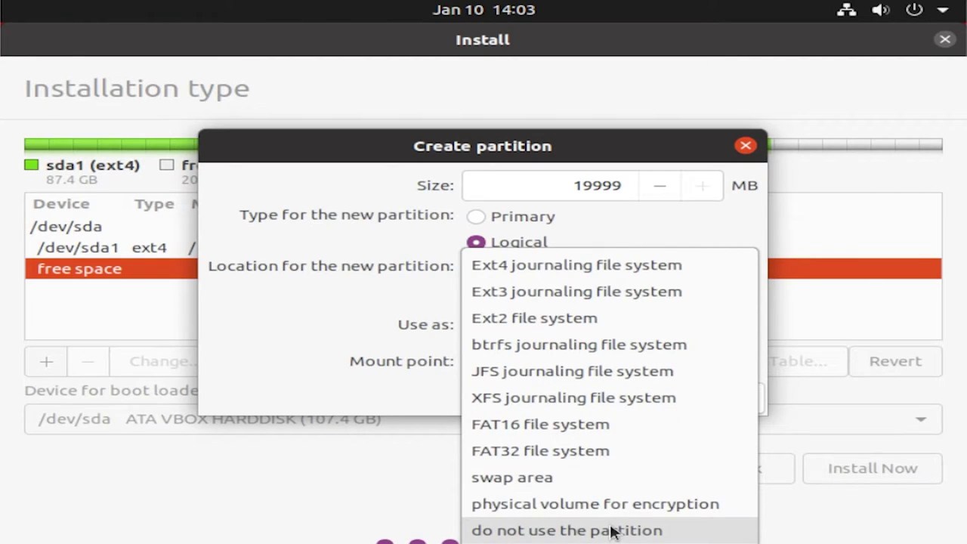
pyautogui.click(528, 477)
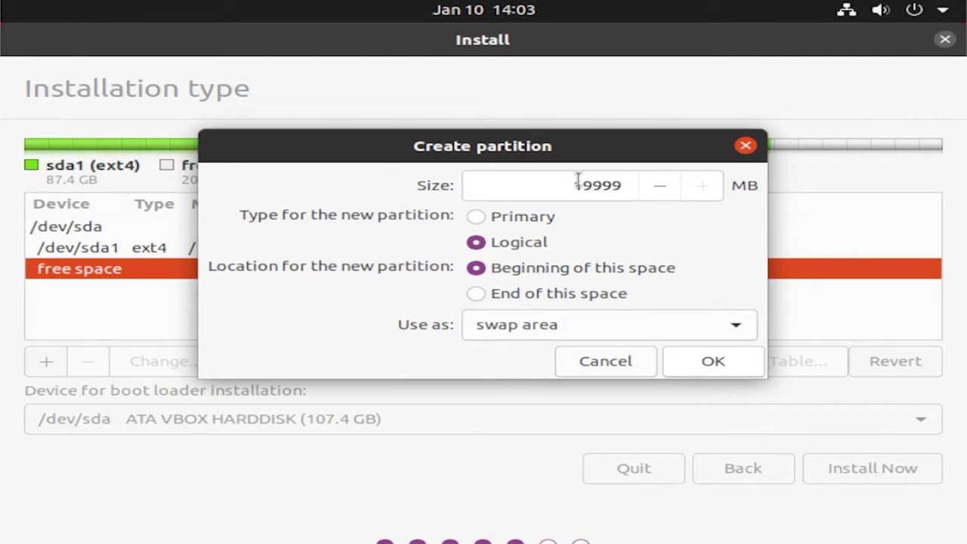
# - Set the swap partition's size to 4000 MB and create it
pyautogui.moveTo(580, 185); pyautogui.dragTo(654, 193)
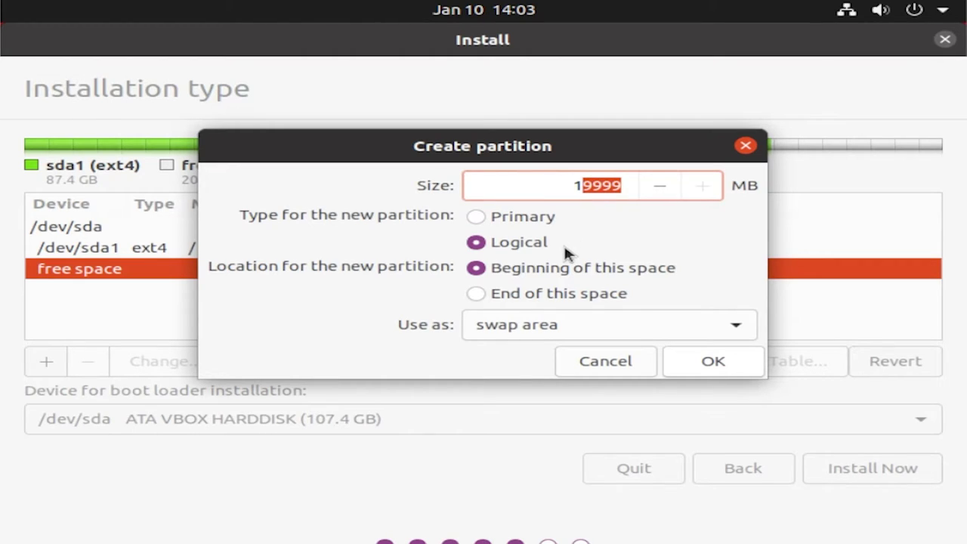
pyautogui.press('BackSpace')
pyautogui.press('BackSpace')
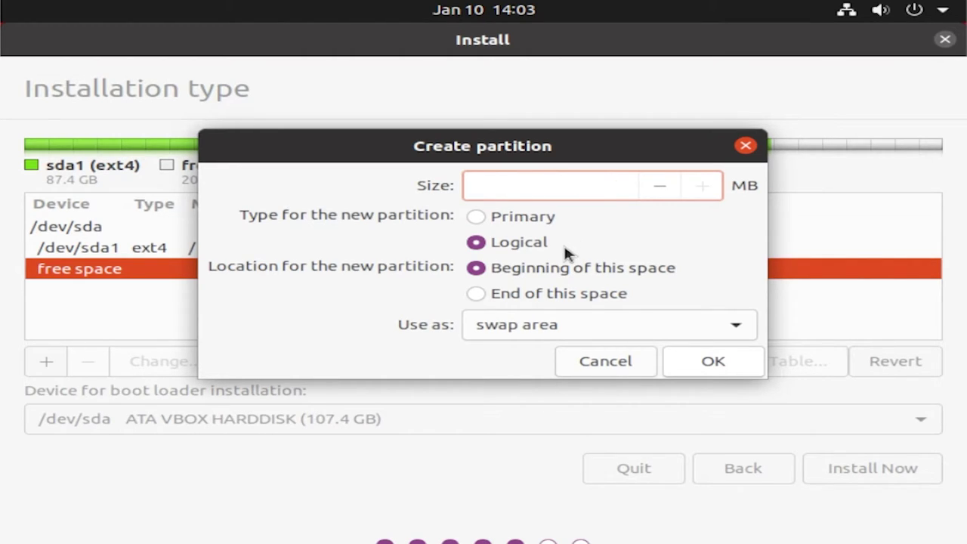
pyautogui.write('4000')
pyautogui.click(687, 352)
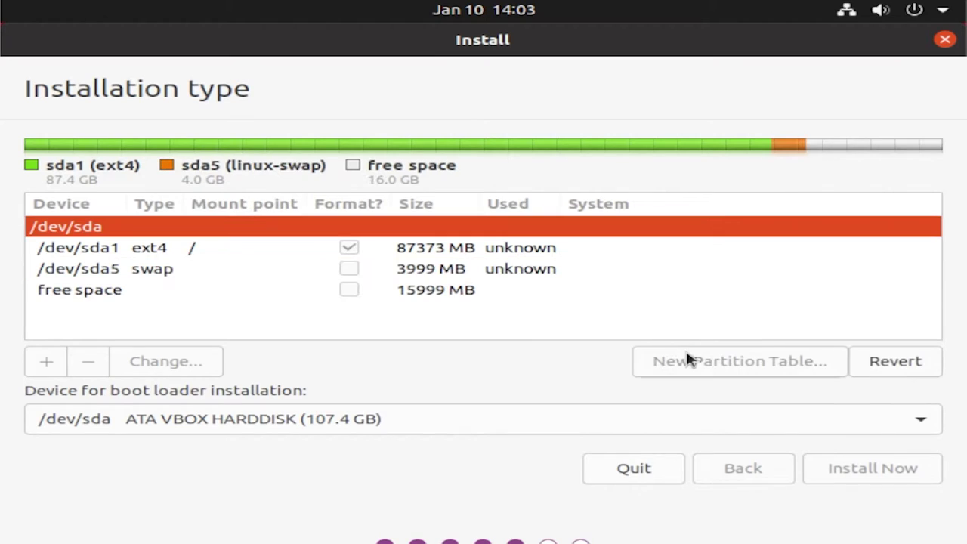
# - Start a new logical Ext4 partition in the remaining free space with mount point /boot
pyautogui.click(113, 292)
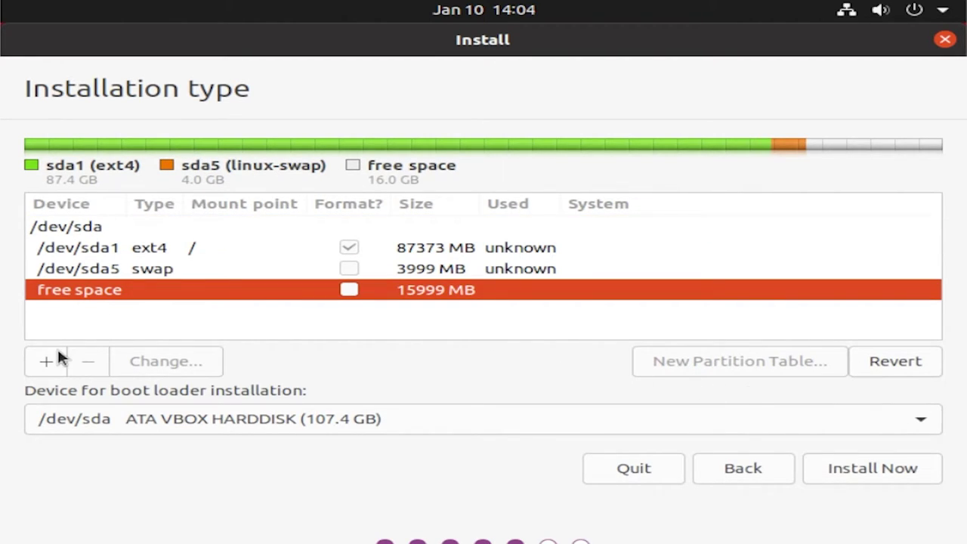
pyautogui.click(45, 361)
pyautogui.click(684, 365)
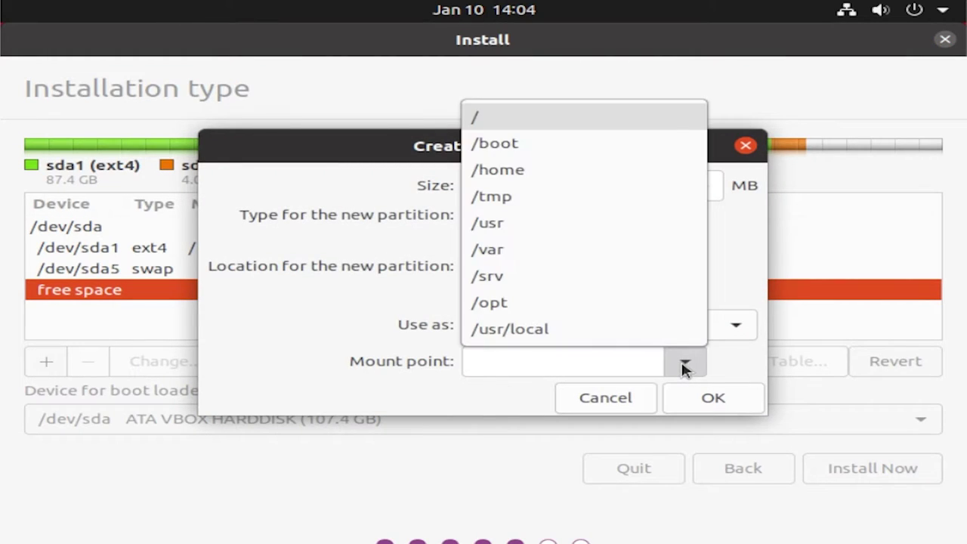
pyautogui.click(540, 146)
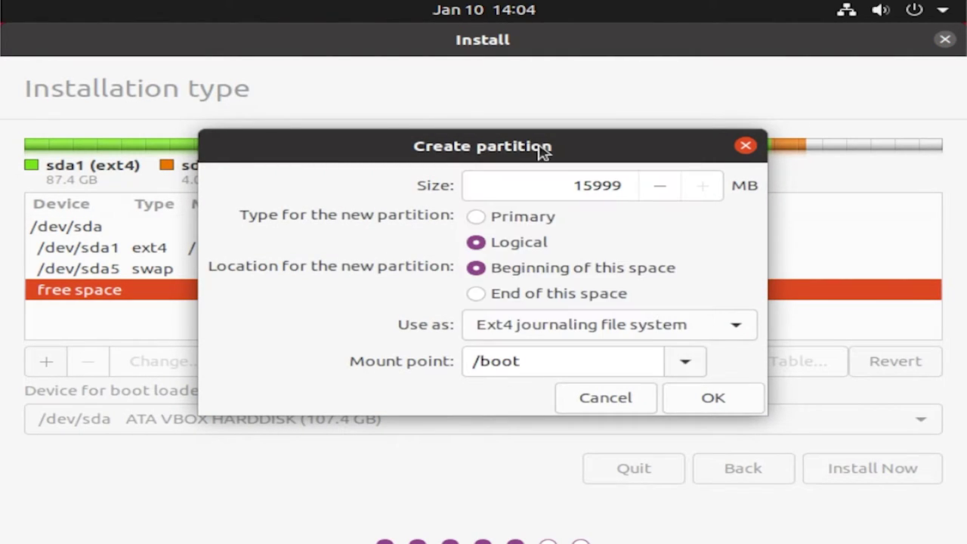
# - Set the /boot partition's size to 2000 MB and create it
pyautogui.click(583, 185)
pyautogui.press('Delete')
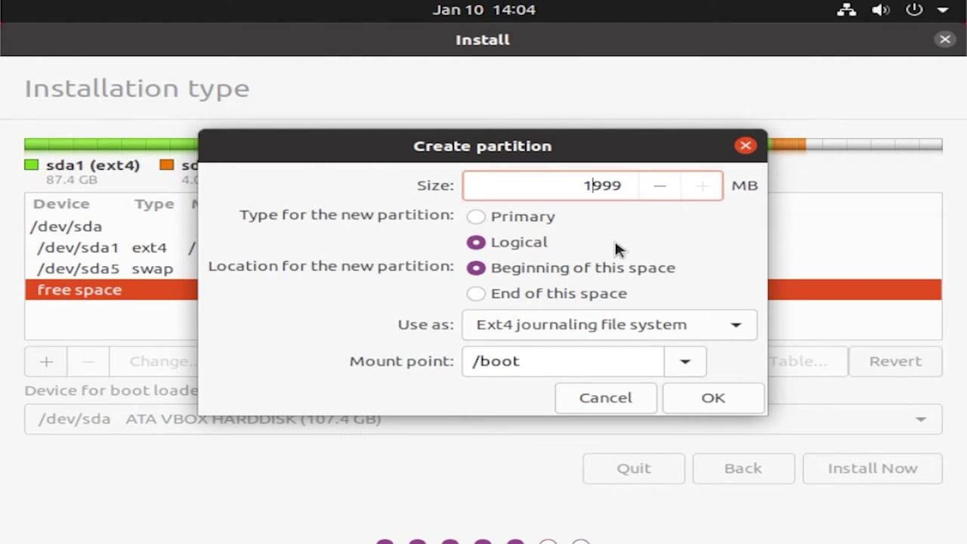
pyautogui.press('BackSpace')
pyautogui.press('Delete')
pyautogui.press('Delete')
pyautogui.press('Delete')
pyautogui.write('2000')
pyautogui.click(711, 400)
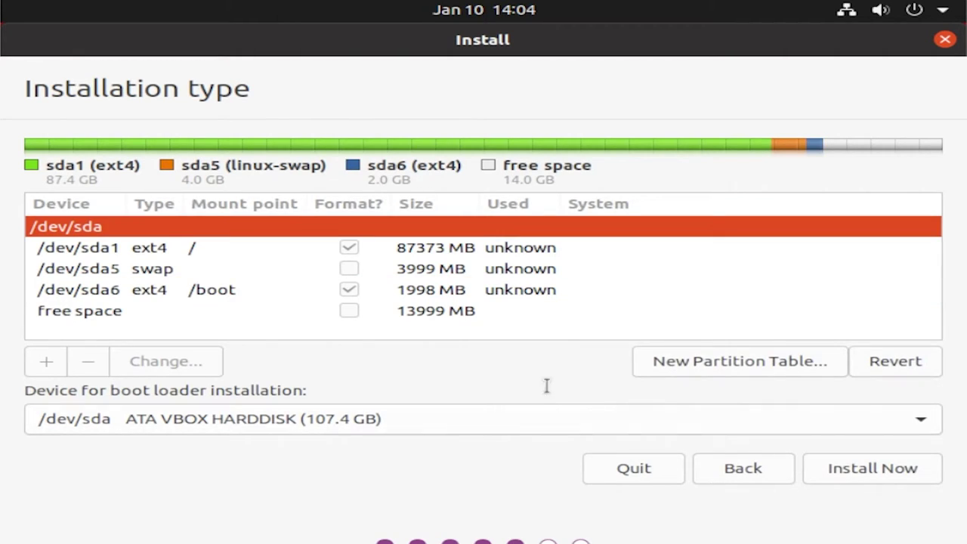
# - Create a logical Ext4 partition of 4000 MB in the remaining free space with mount point /home
pyautogui.click(87, 310)
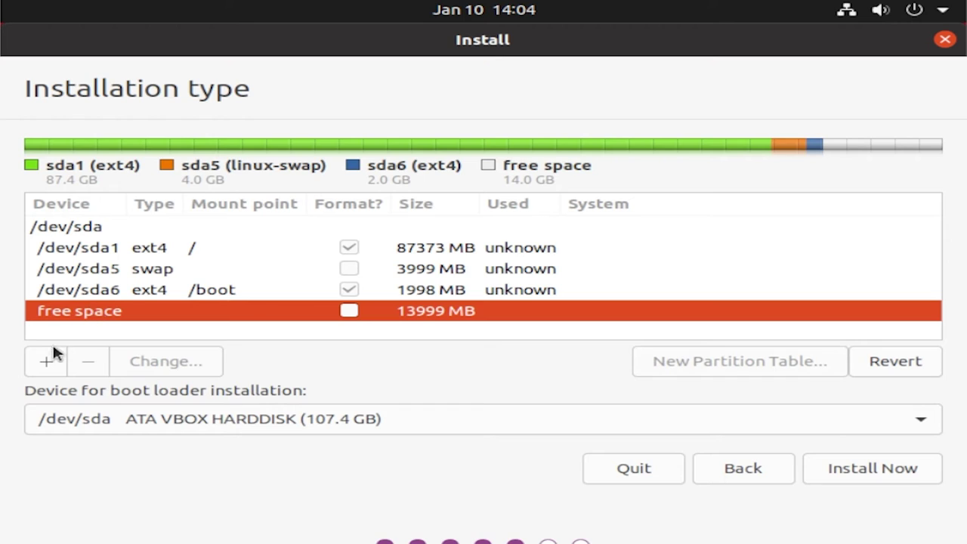
pyautogui.click(44, 363)
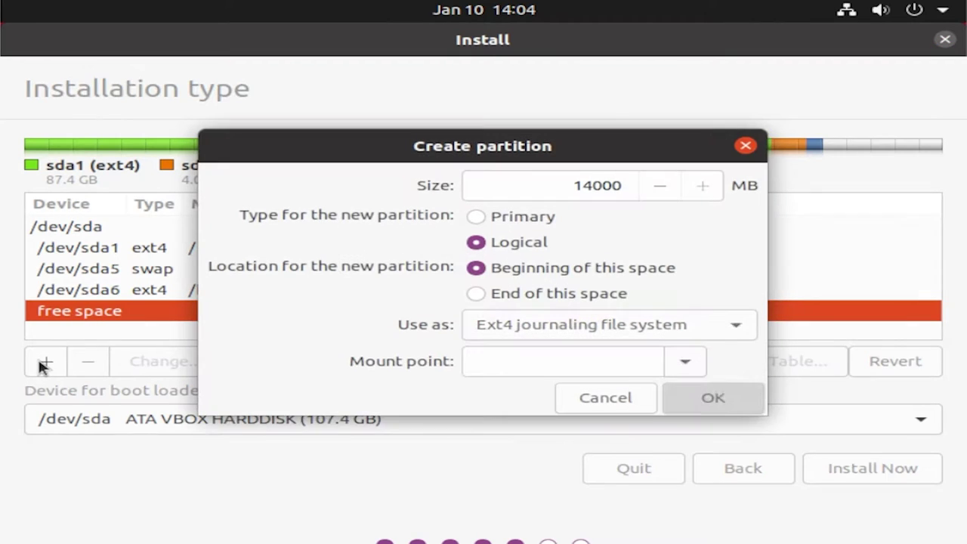
pyautogui.click(679, 364)
pyautogui.click(565, 171)
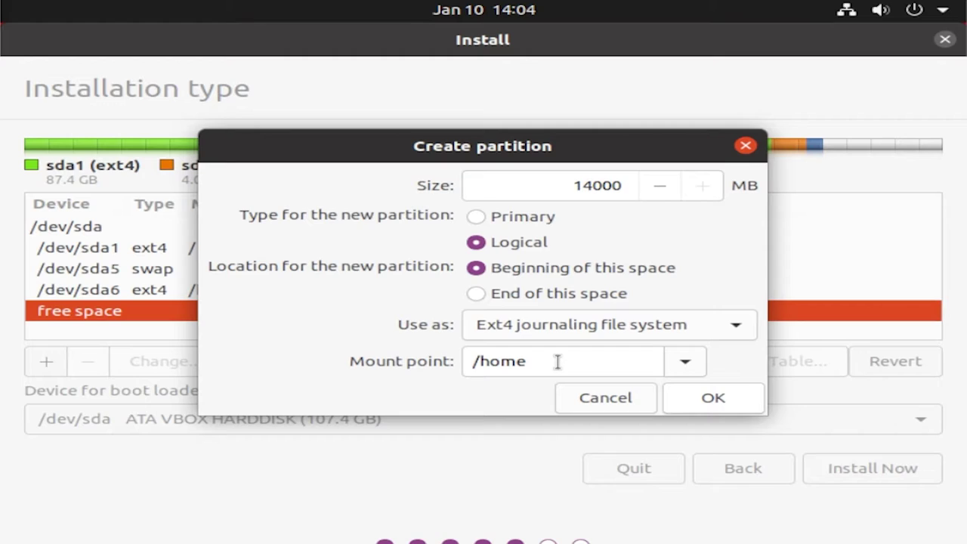
pyautogui.click(581, 186)
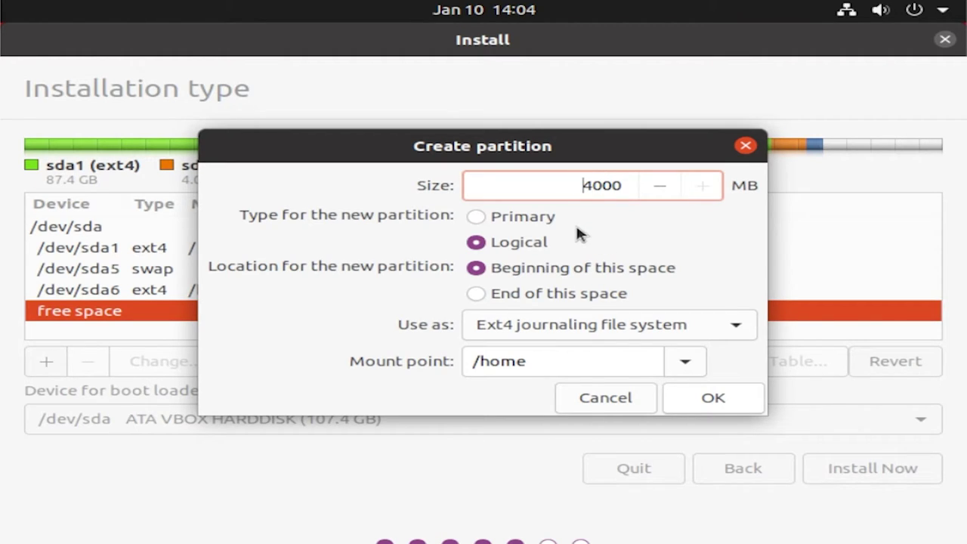
pyautogui.click(711, 399)
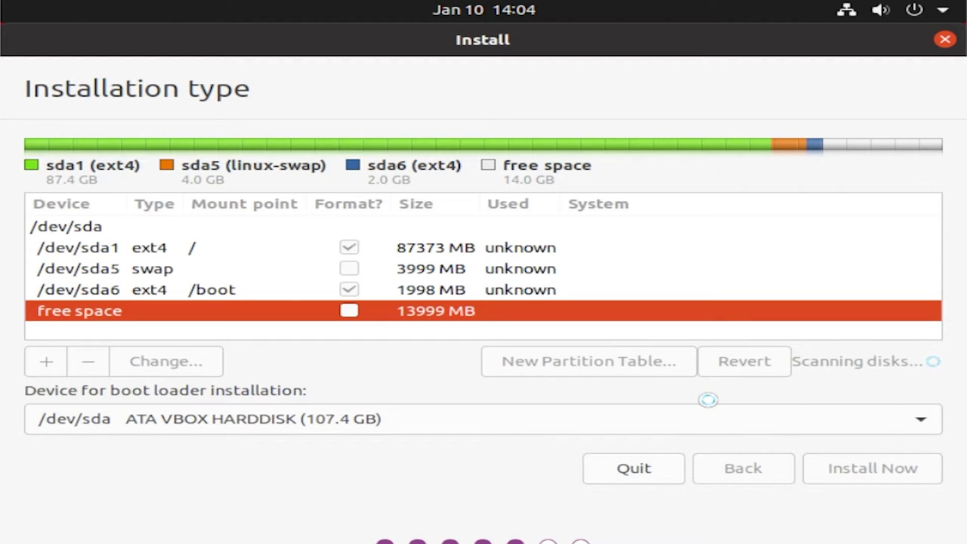
# - Create a logical Ext4 partition of 3000 MB in the remaining free space with mount point /usr
pyautogui.click(115, 336)
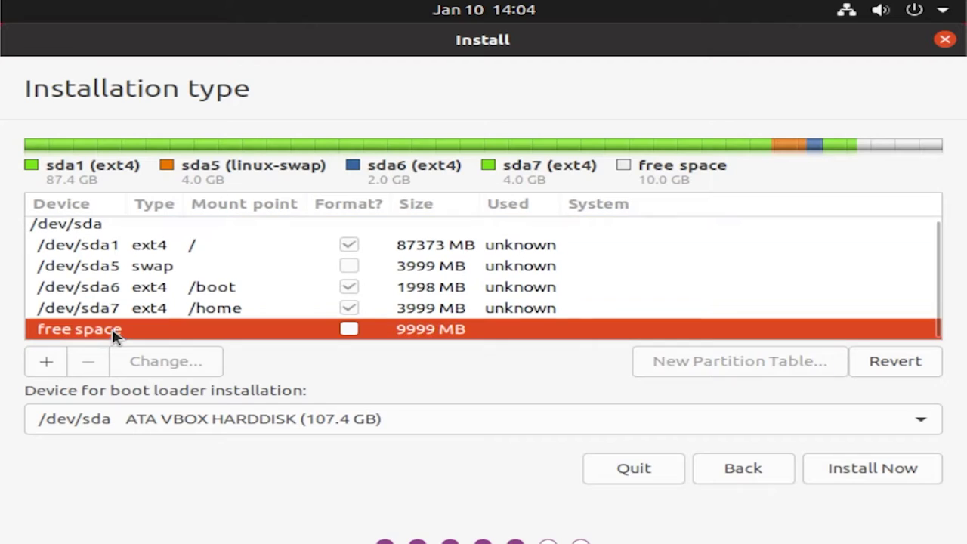
pyautogui.click(46, 361)
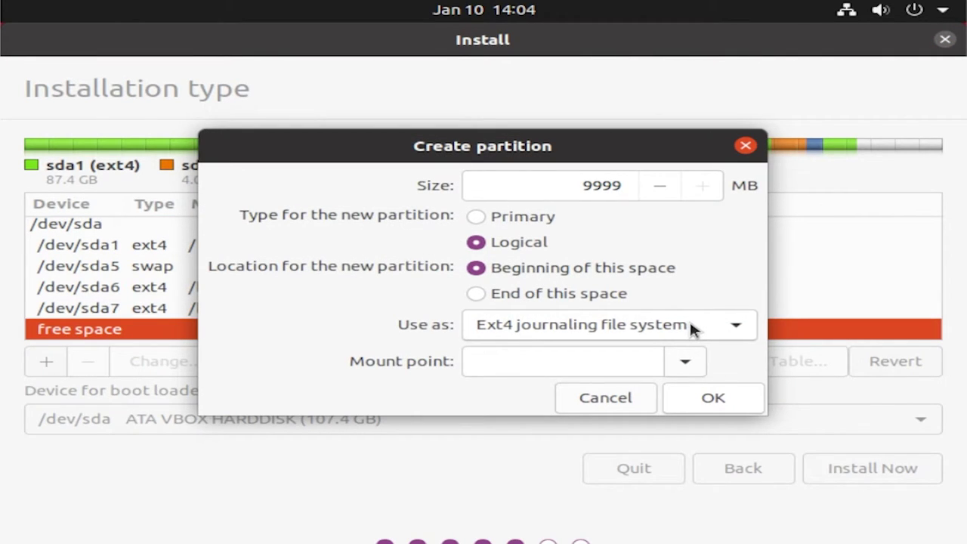
pyautogui.click(685, 364)
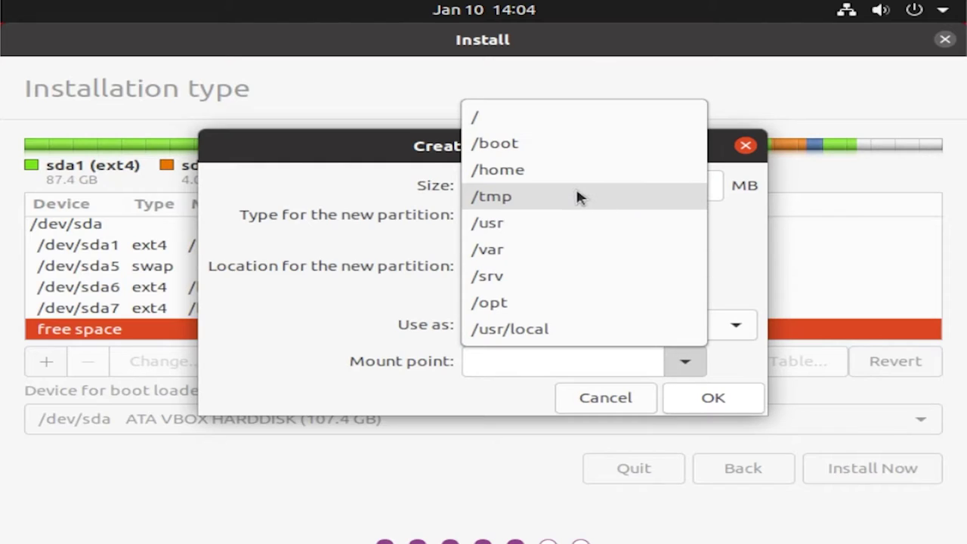
pyautogui.click(564, 227)
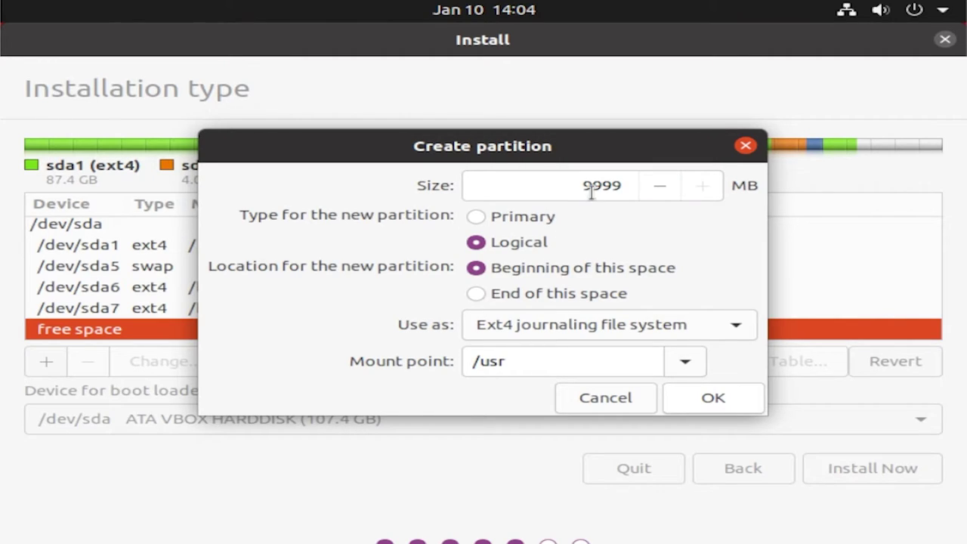
pyautogui.doubleClick(581, 188)
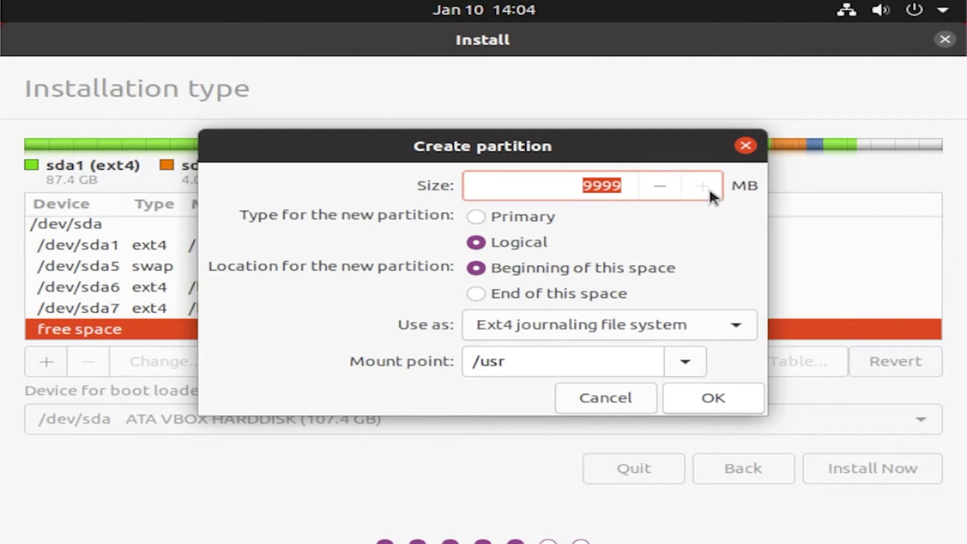
pyautogui.write('3000')
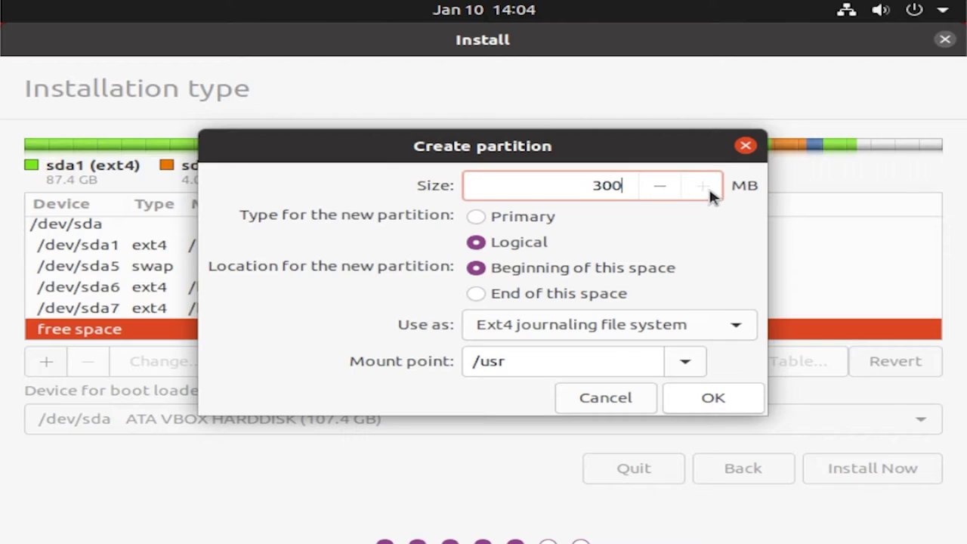
pyautogui.click(682, 398)
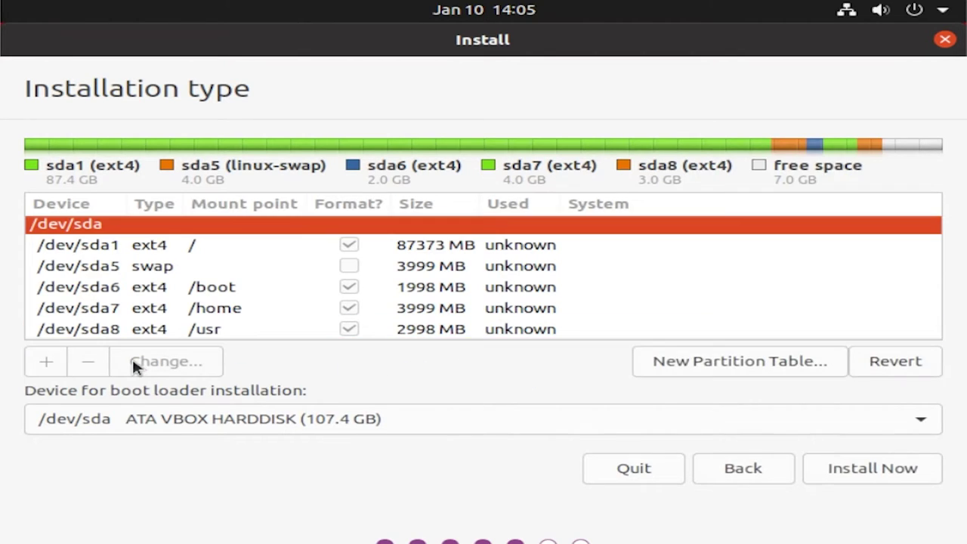
# - Create a logical Ext4 partition of 2999 MB in the remaining free space with mount point /var
pyautogui.scroll(-1, 173, 321)
pyautogui.click(60, 330)
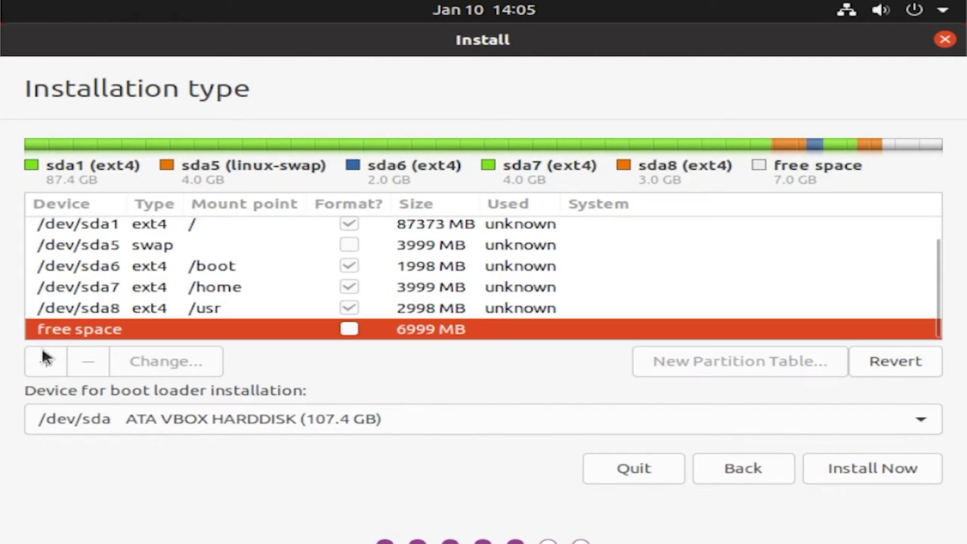
pyautogui.click(42, 362)
pyautogui.click(685, 361)
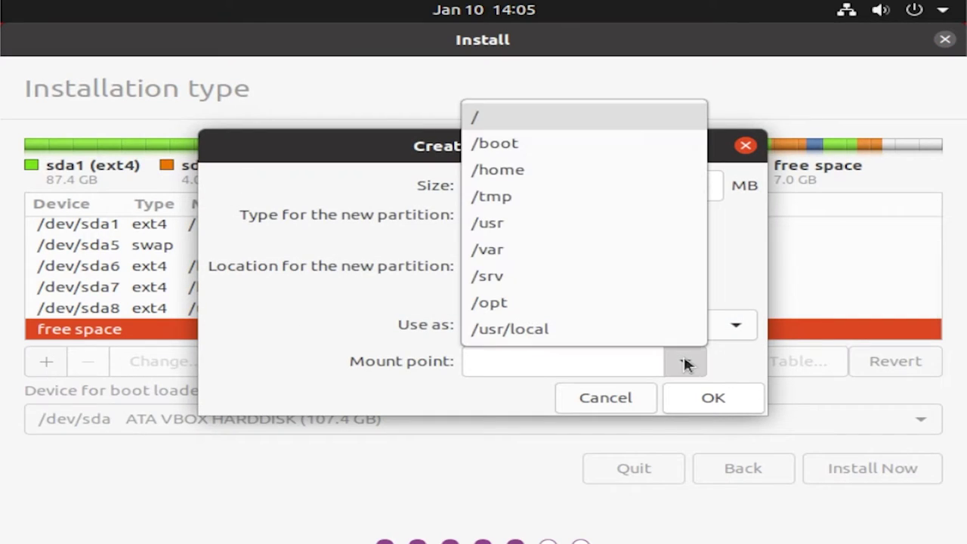
pyautogui.click(531, 255)
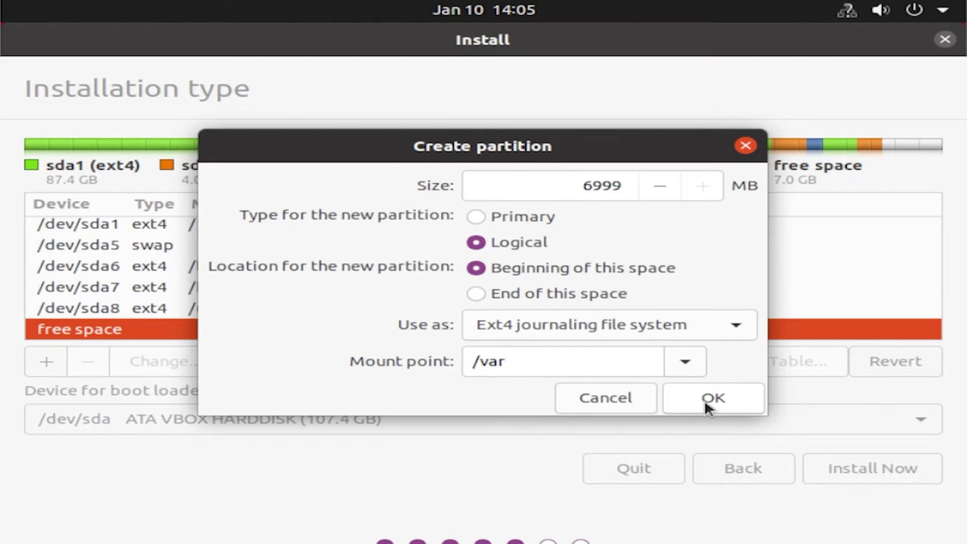
pyautogui.click(575, 185)
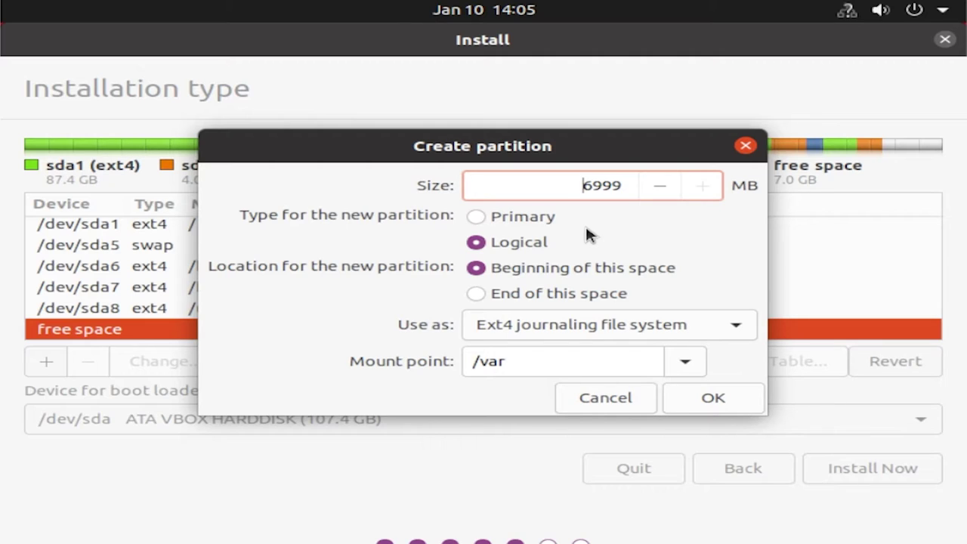
pyautogui.press('Delete')
pyautogui.write('2')
pyautogui.click(737, 401)
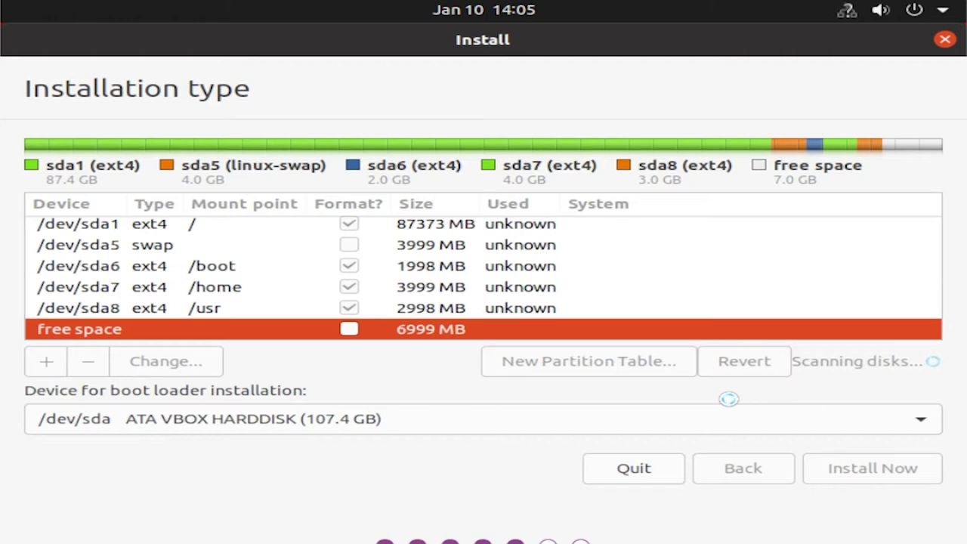
# - Create a logical Ext4 partition of 2000 MB in the remaining free space with mount point /usr/local
pyautogui.scroll(-2, 244, 271)
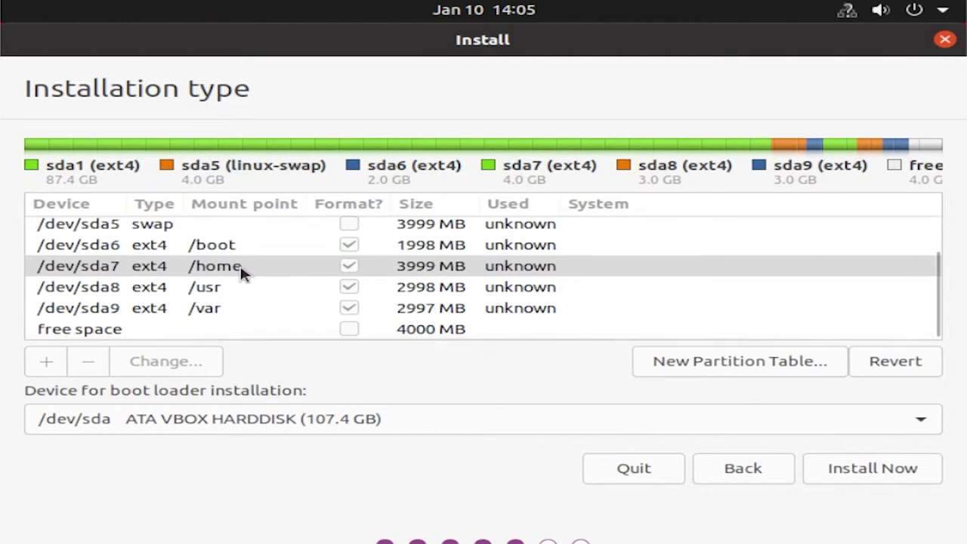
pyautogui.click(109, 328)
pyautogui.click(27, 362)
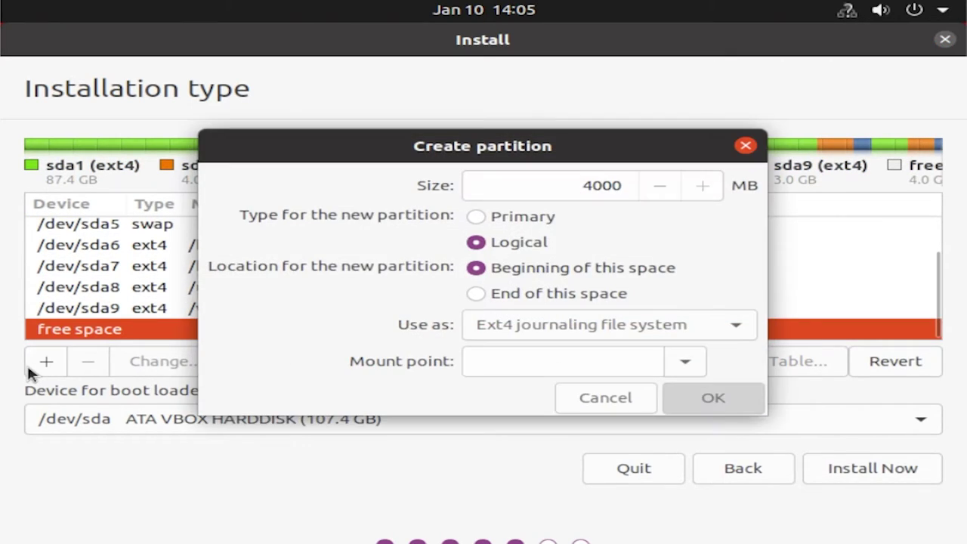
pyautogui.click(680, 363)
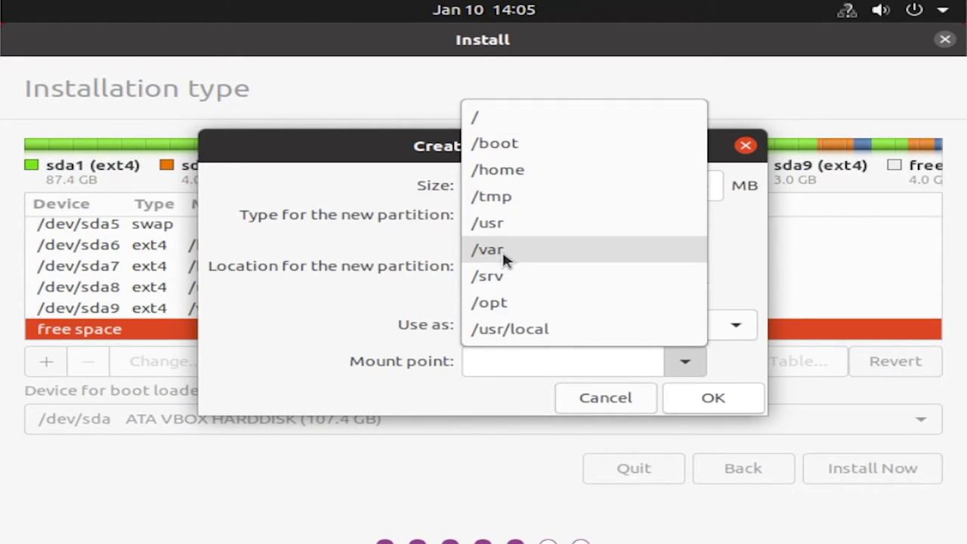
pyautogui.click(508, 329)
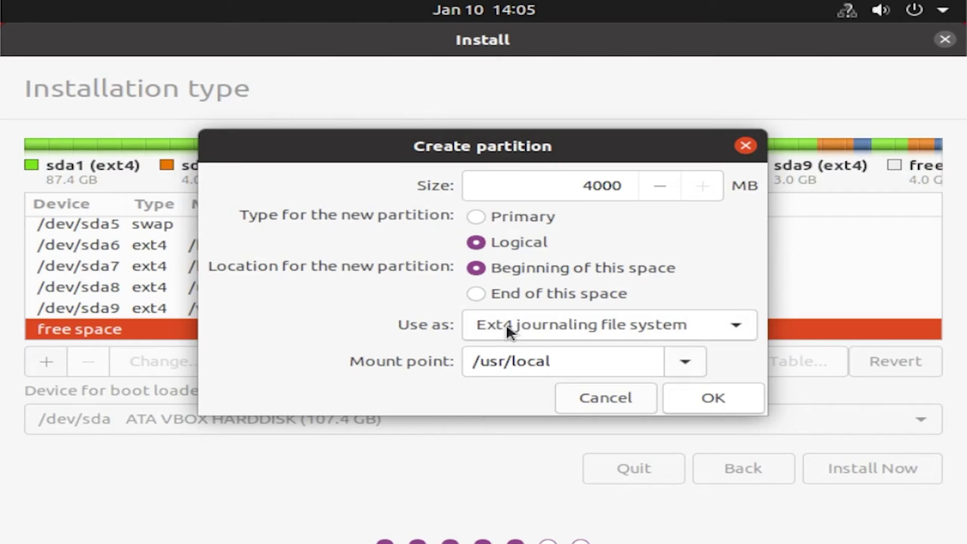
pyautogui.click(582, 185)
pyautogui.press('Delete')
pyautogui.write('2')
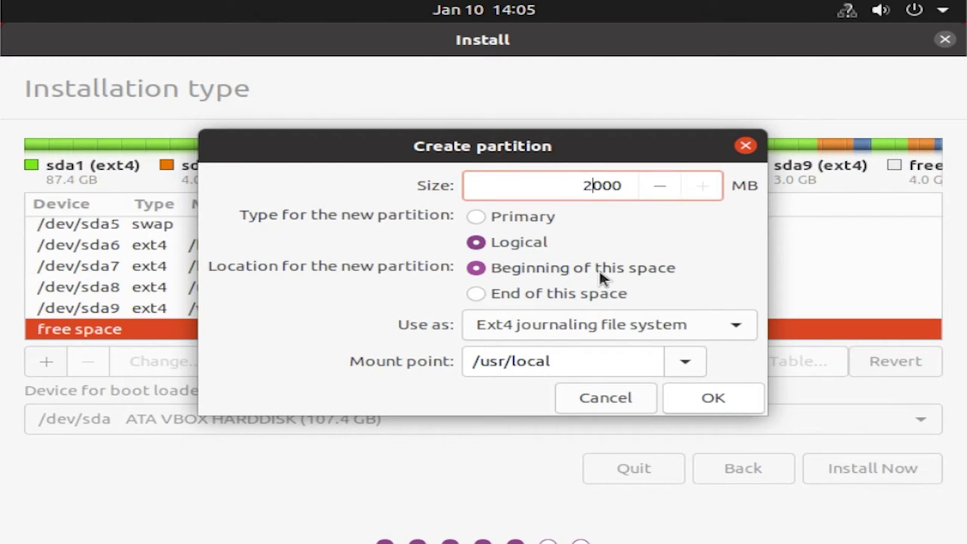
pyautogui.click(691, 407)
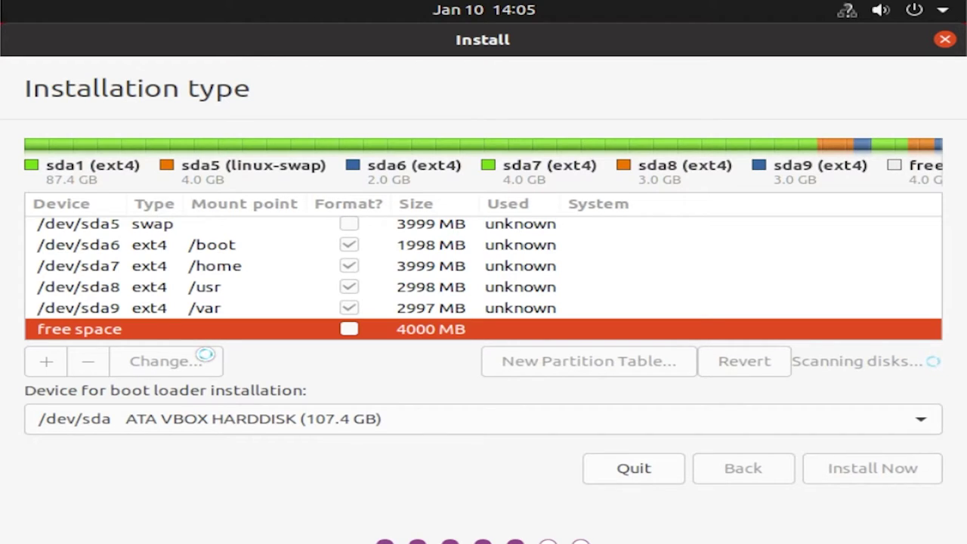
# - Create a logical Ext4 partition with mount point /opt that takes up all the remaining free space
pyautogui.scroll(-3, 250, 295)
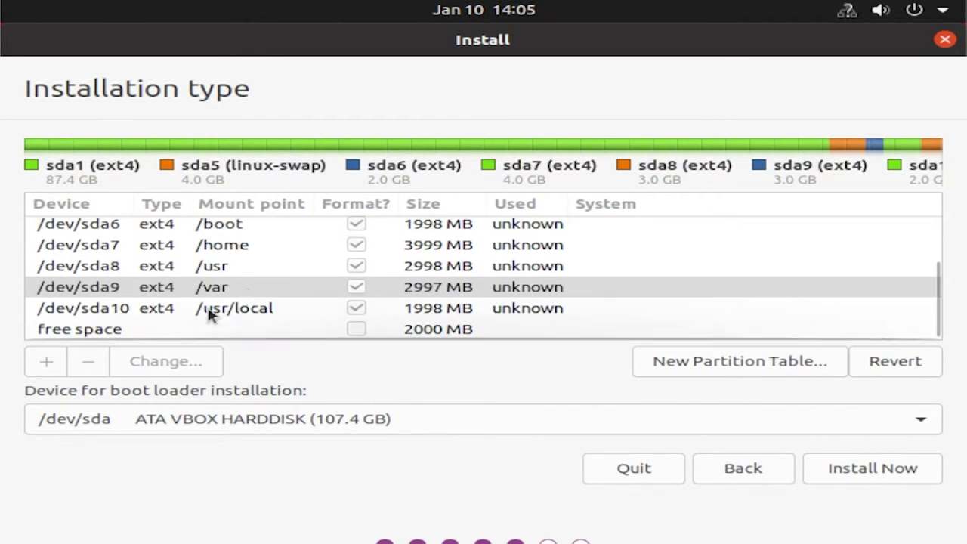
pyautogui.click(78, 328)
pyautogui.click(46, 361)
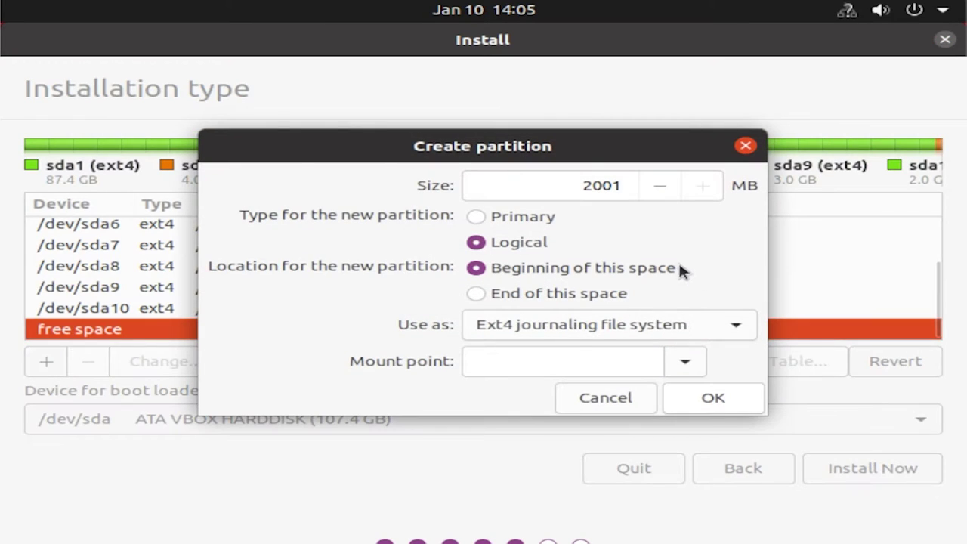
pyautogui.click(687, 360)
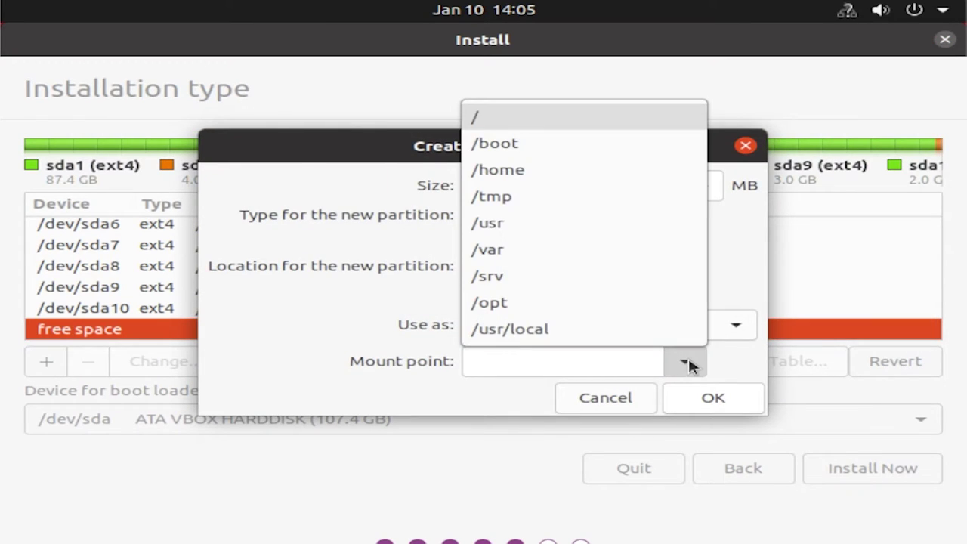
pyautogui.click(568, 303)
pyautogui.click(684, 403)
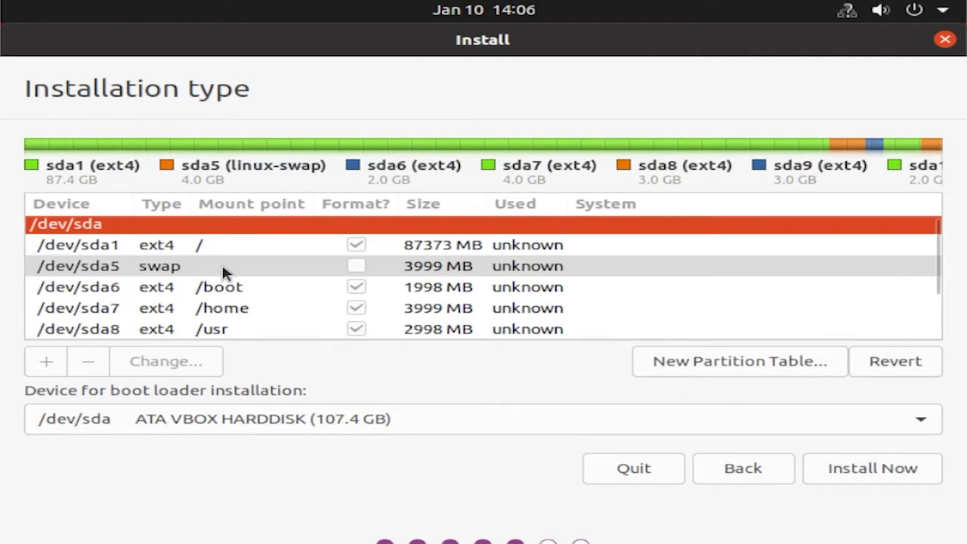
# - Start the installation with the current partition sizes and write the partition changes to the disk
pyautogui.click(173, 249)
pyautogui.click(857, 474)
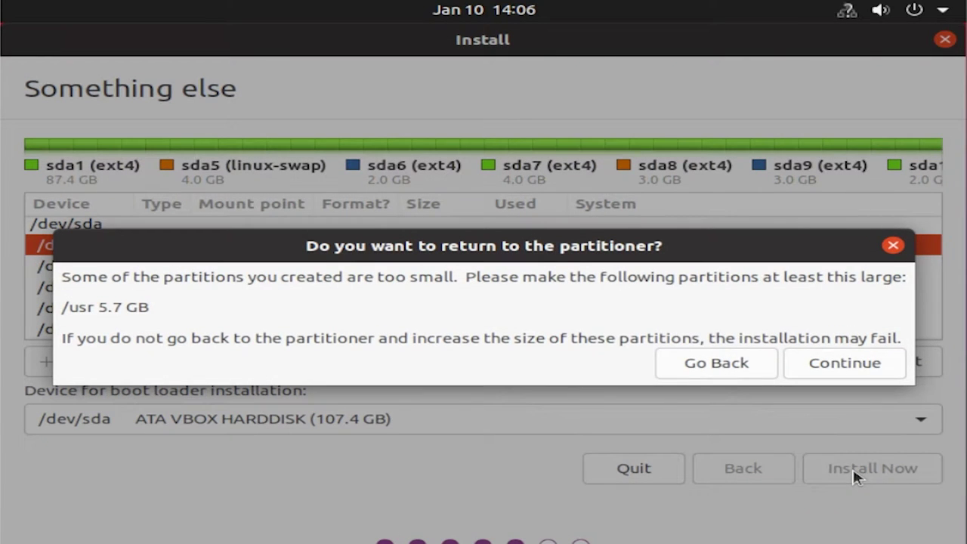
pyautogui.click(846, 370)
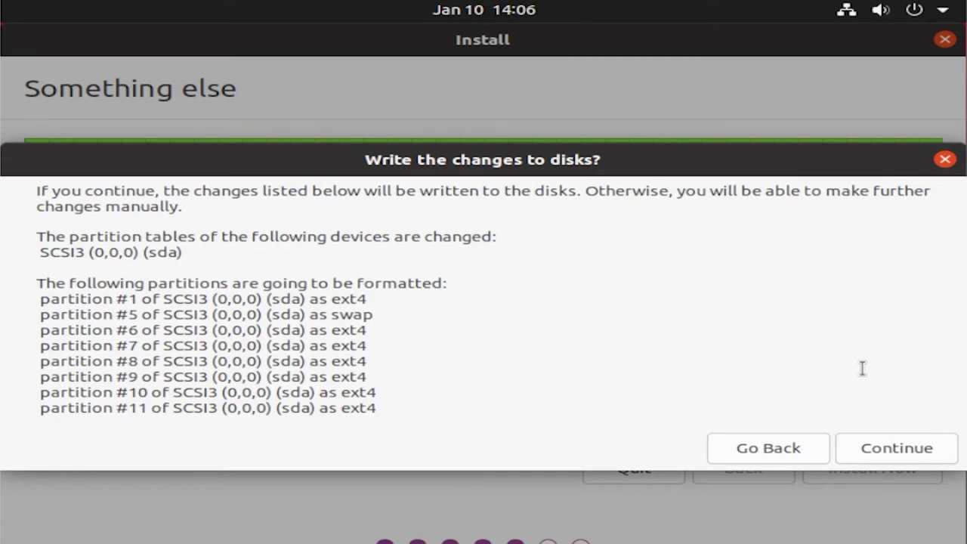
pyautogui.click(892, 456)
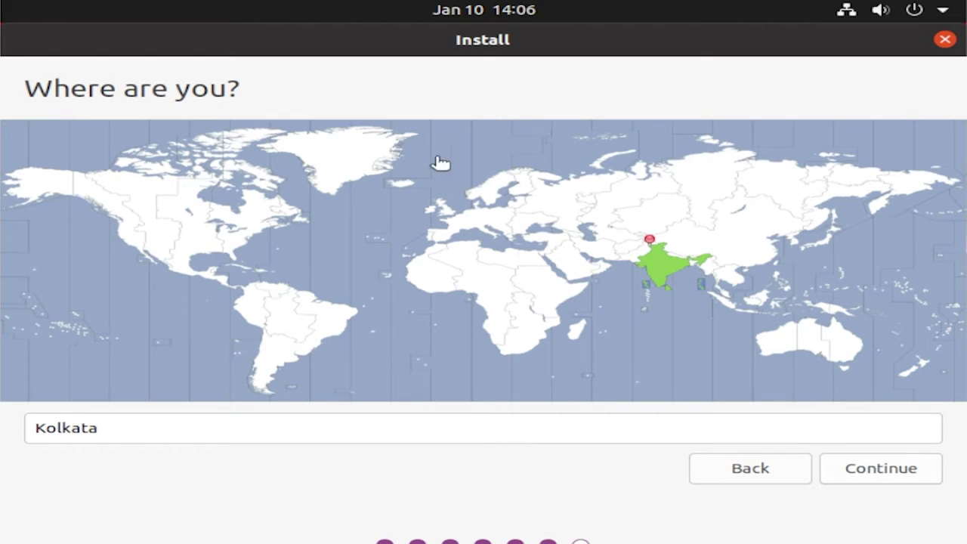
# - Set the location to Kolkata on the world map and continue to the user account details
pyautogui.click(657, 268)
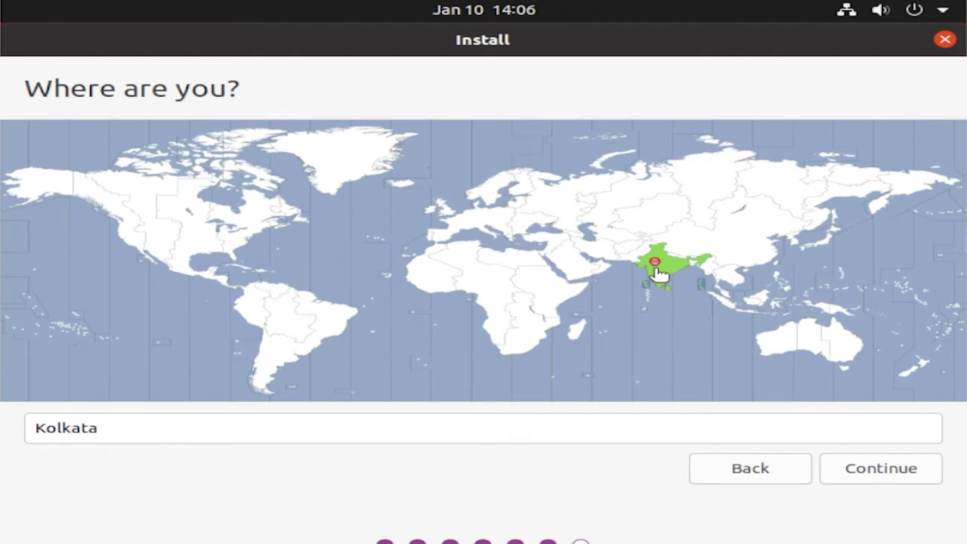
pyautogui.click(102, 429)
pyautogui.click(874, 471)
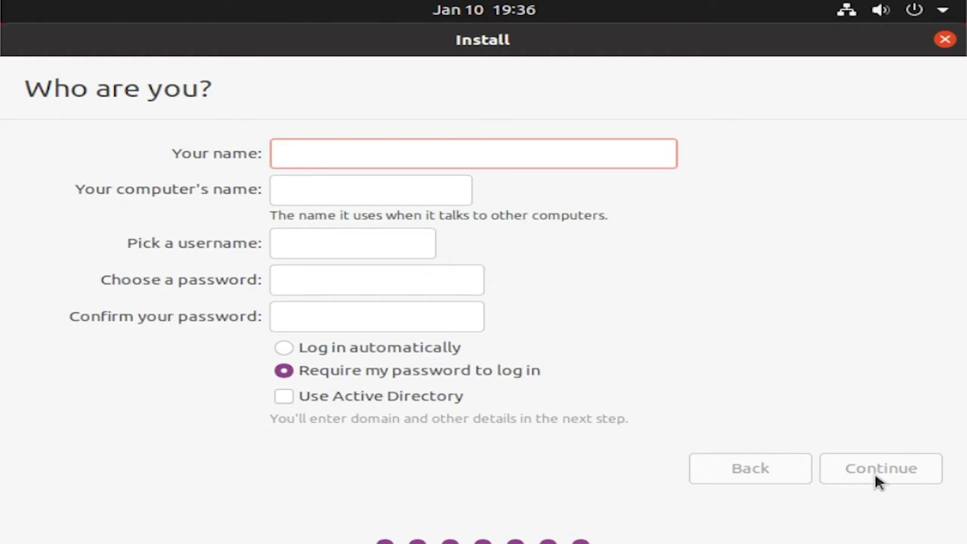
# - Fill in the user's name in the account details and keep the suggested username
pyautogui.write('HS')
pyautogui.press('Tab')
pyautogui.press('Tab')
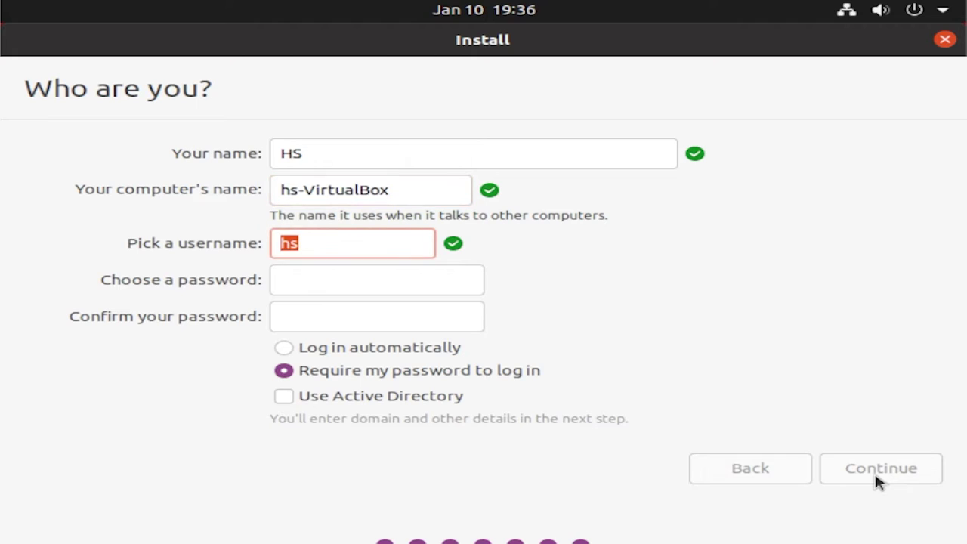
# - Change the computer's name to hs-youtube
pyautogui.click(400, 193)
pyautogui.press('BackSpace')
pyautogui.press('BackSpace')
pyautogui.press('BackSpace')
pyautogui.press('BackSpace')
pyautogui.press('BackSpace')
pyautogui.press('BackSpace')
pyautogui.press('BackSpace')
pyautogui.press('BackSpace')
pyautogui.press('BackSpace')
pyautogui.press('BackSpace')
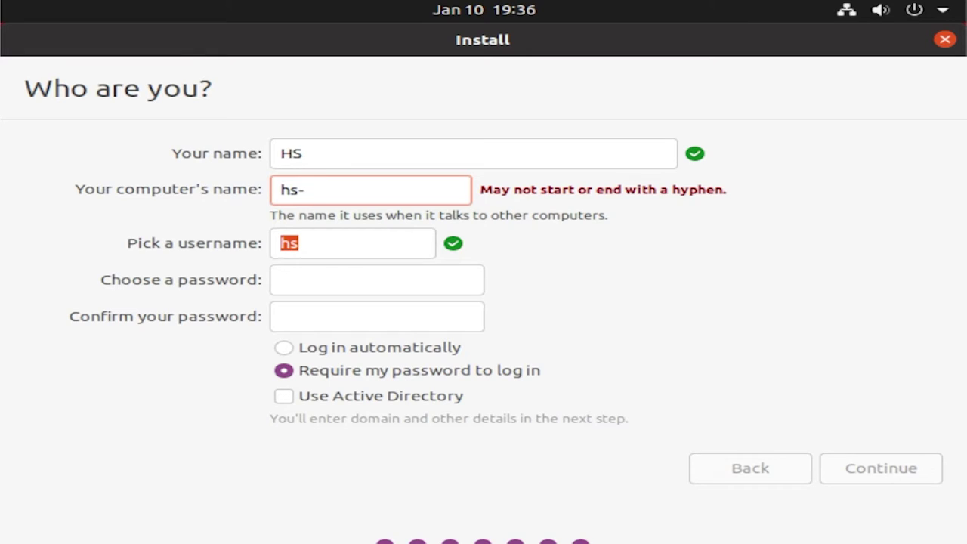
pyautogui.write('youtube')
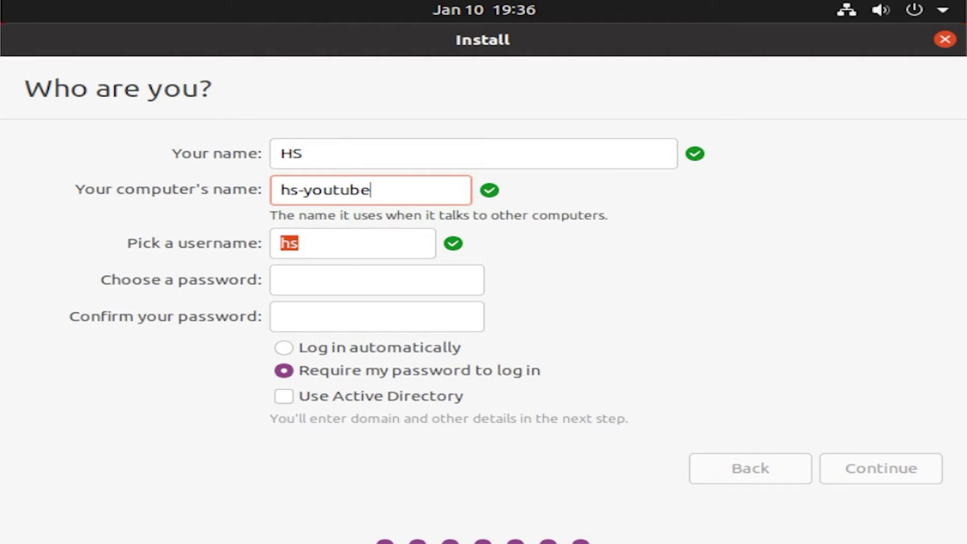
# - Enter and confirm the account password, keep the password required at login, and continue with the installation
pyautogui.click(400, 293)
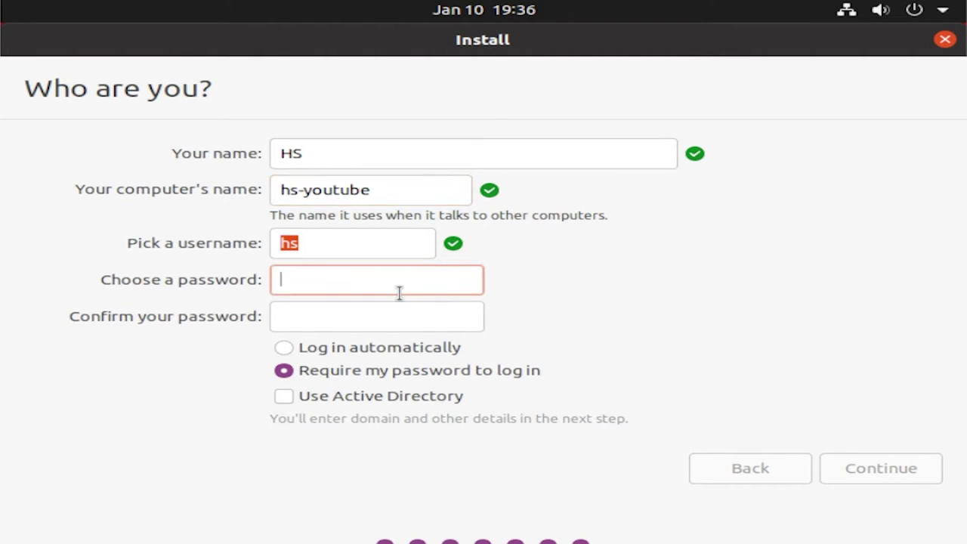
pyautogui.write('*******')
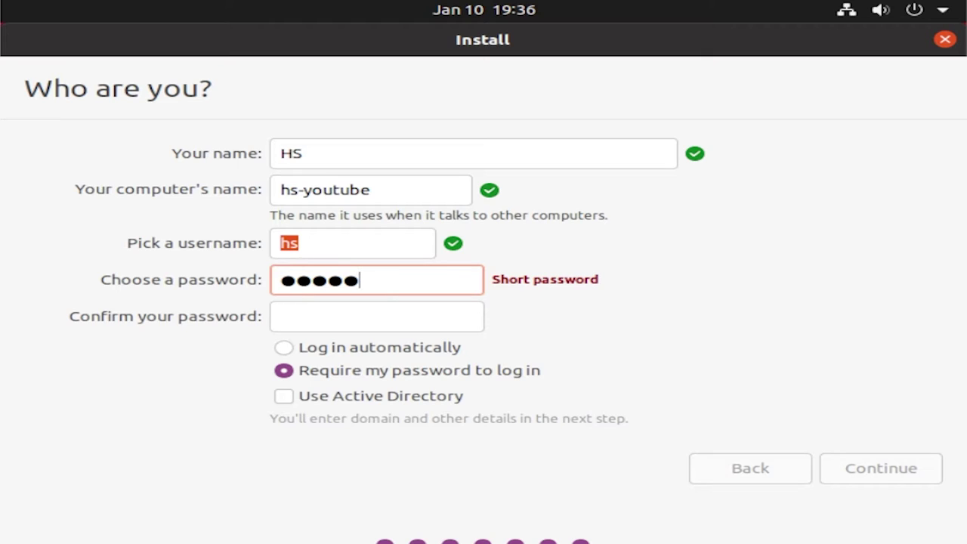
pyautogui.write('*')
pyautogui.click(328, 317)
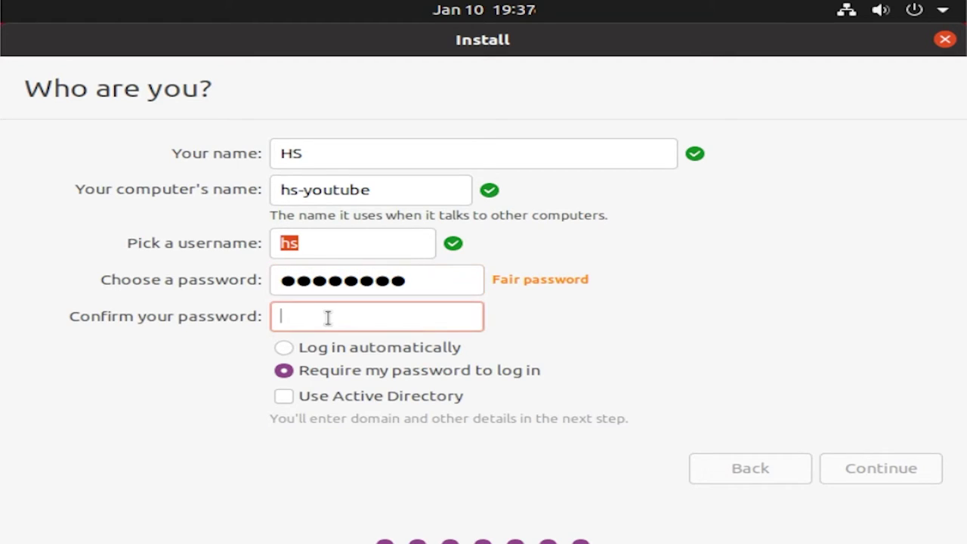
pyautogui.write('*******')
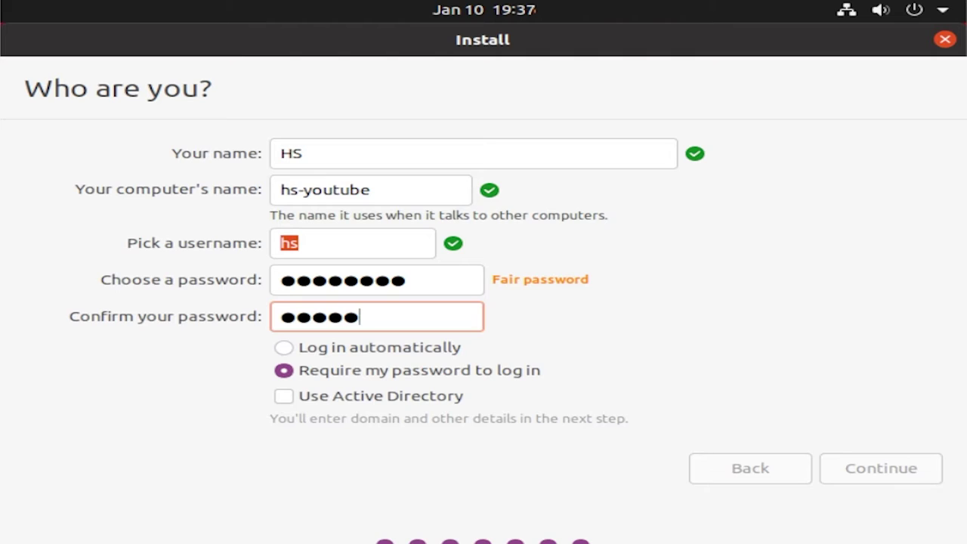
pyautogui.write('*')
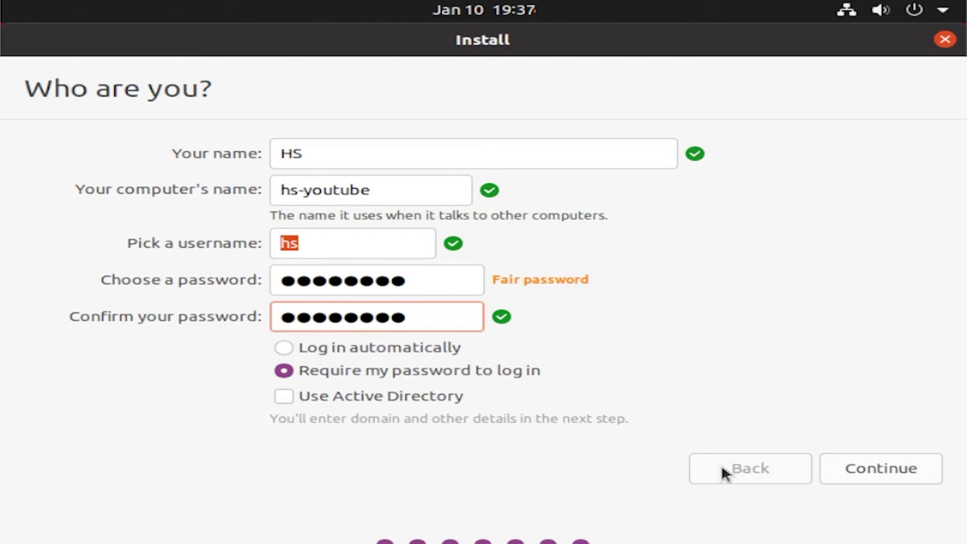
pyautogui.click(901, 470)
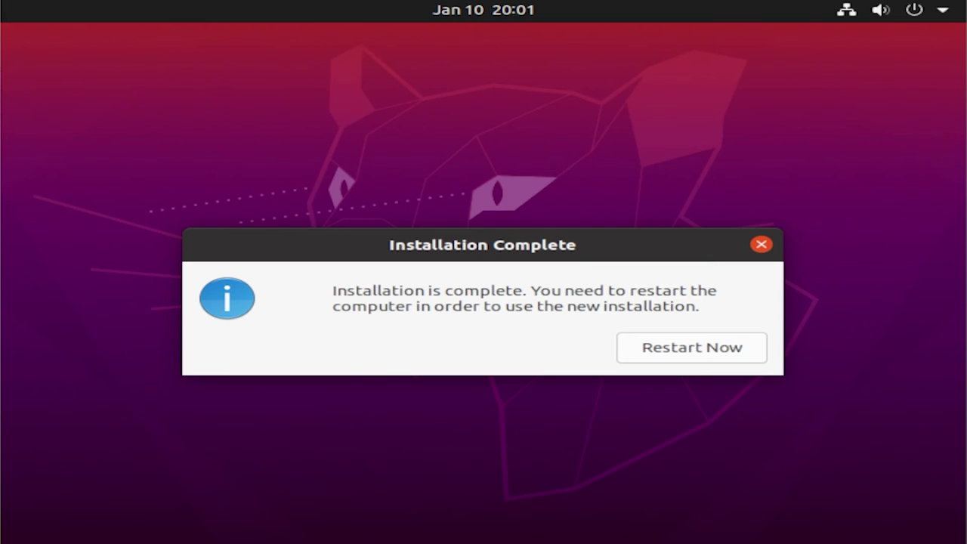
# - Restart the virtual machine after the completed installation and acknowledge the request to remove the installation medium
pyautogui.click(634, 348)
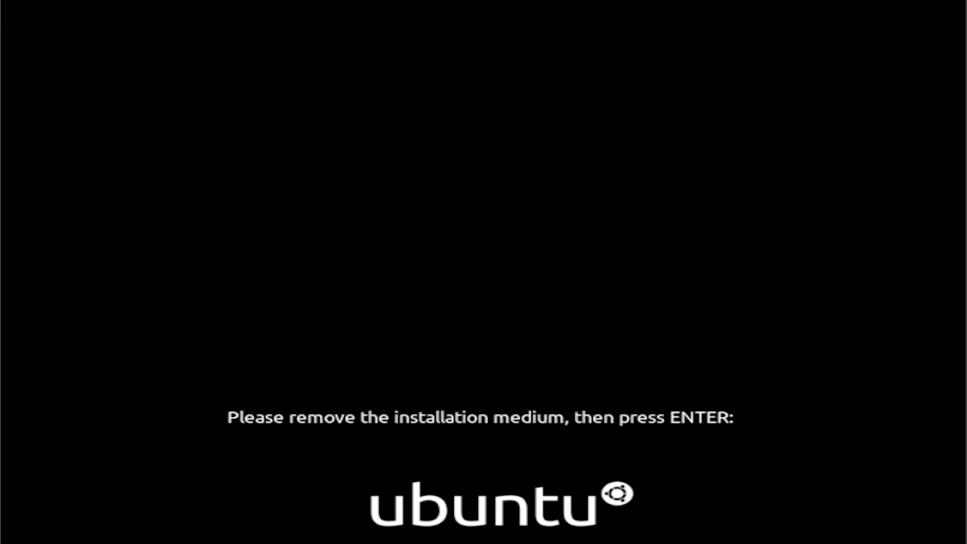
pyautogui.press('Return')
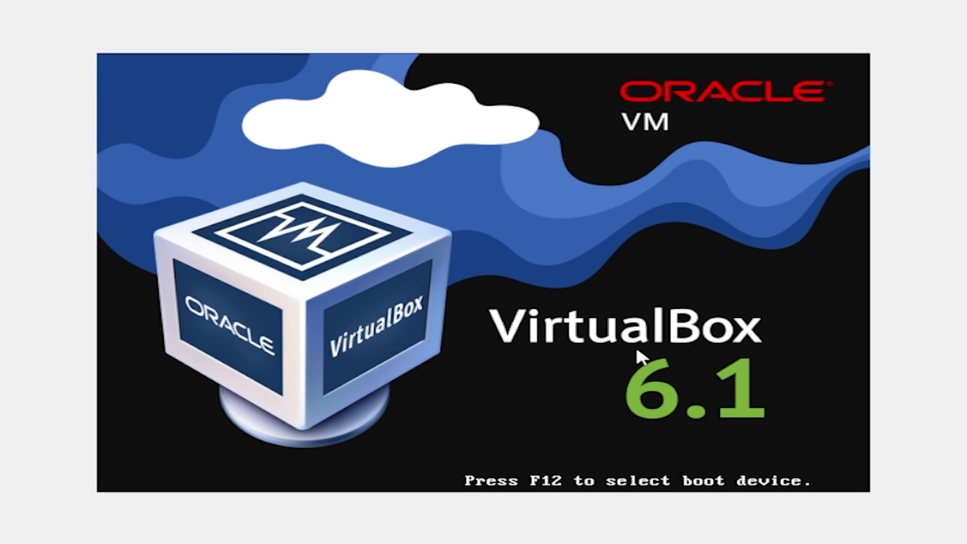